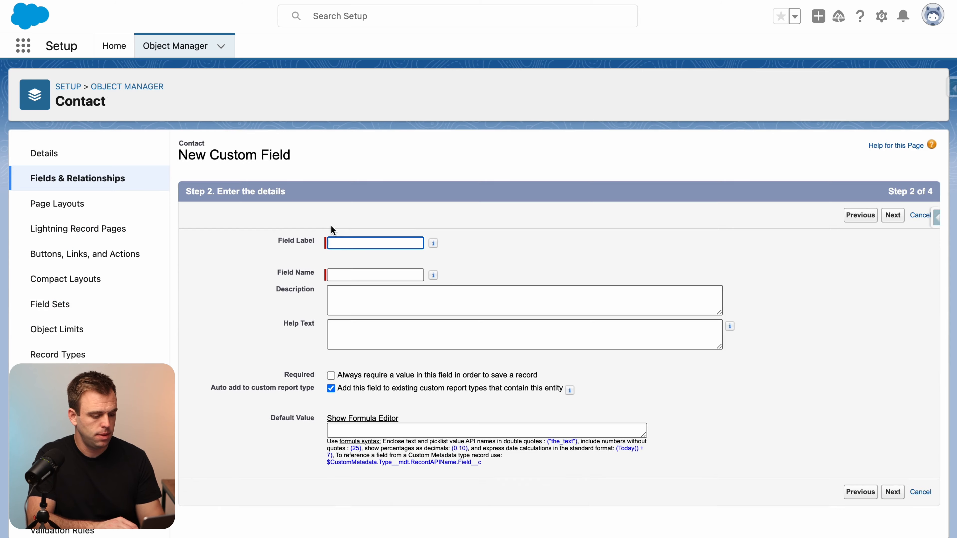
Label the new Contact date field Last Client Review, with the field name Last_Client_Review, and continue to field-level security
{"action": "type", "text": "Last Client Review"}
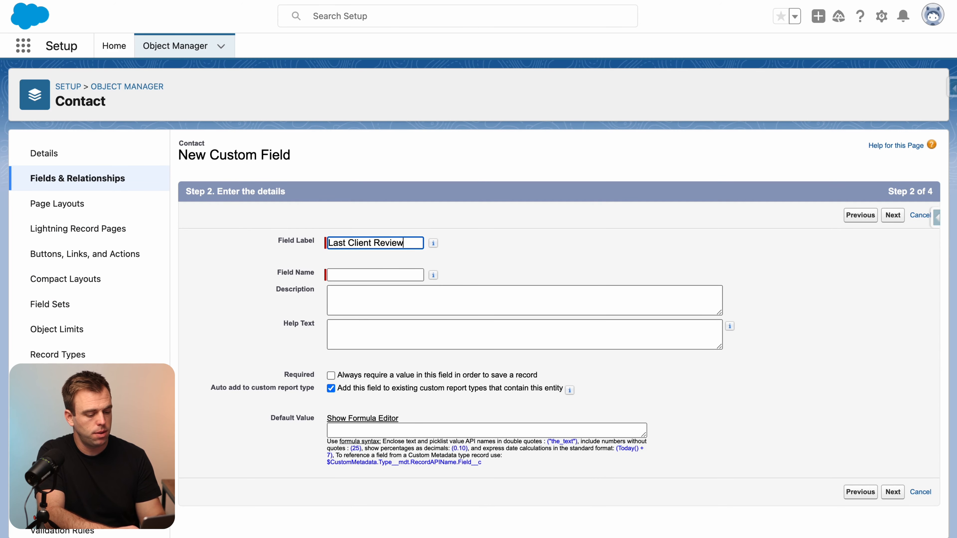
{"action": "left_click", "coordinate": [844, 445]}
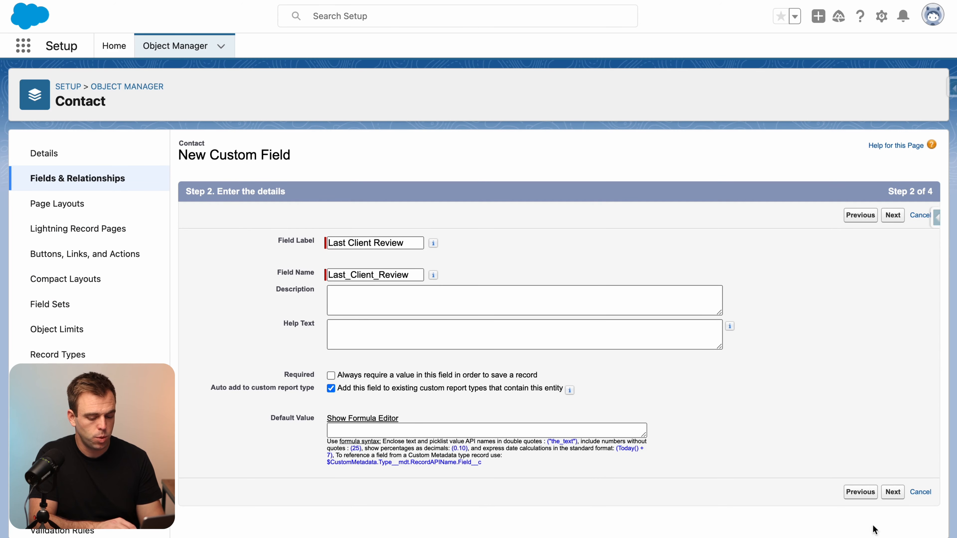
{"action": "left_click", "coordinate": [892, 492]}
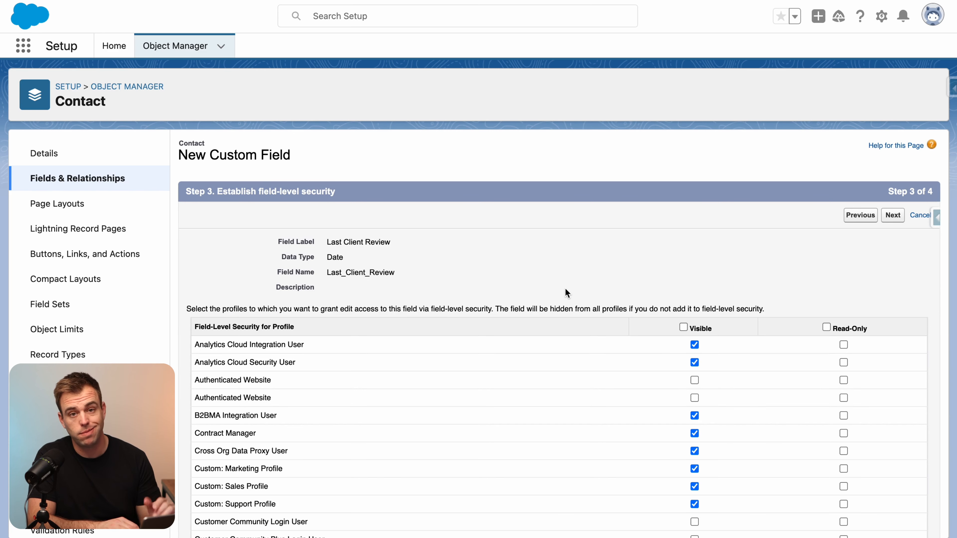
Accept the default profile visibility and all page layouts for the Last Client Review field, and save it
{"action": "scroll", "coordinate": [550, 321], "scroll_direction": "down", "scroll_amount": 3}
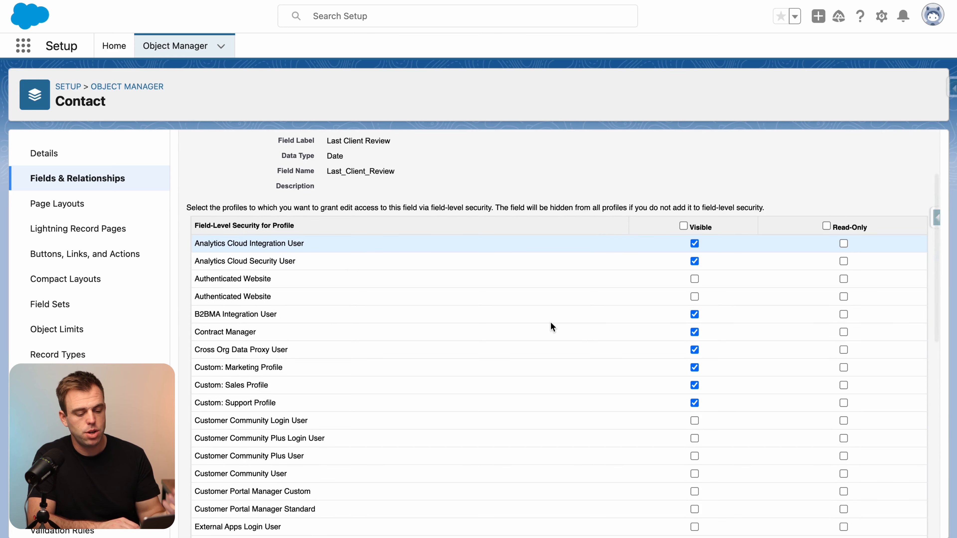
{"action": "scroll", "coordinate": [550, 322], "scroll_direction": "down", "scroll_amount": 10}
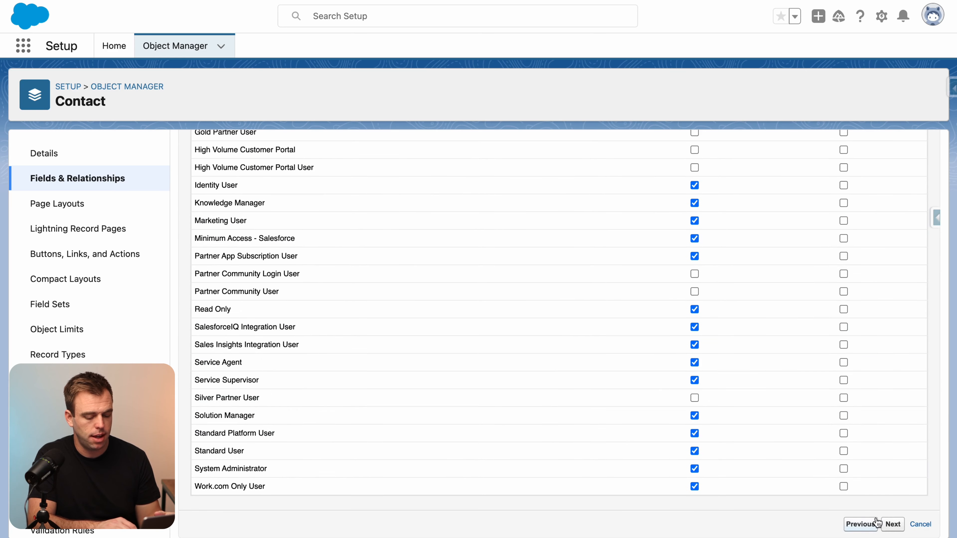
{"action": "left_click", "coordinate": [893, 524]}
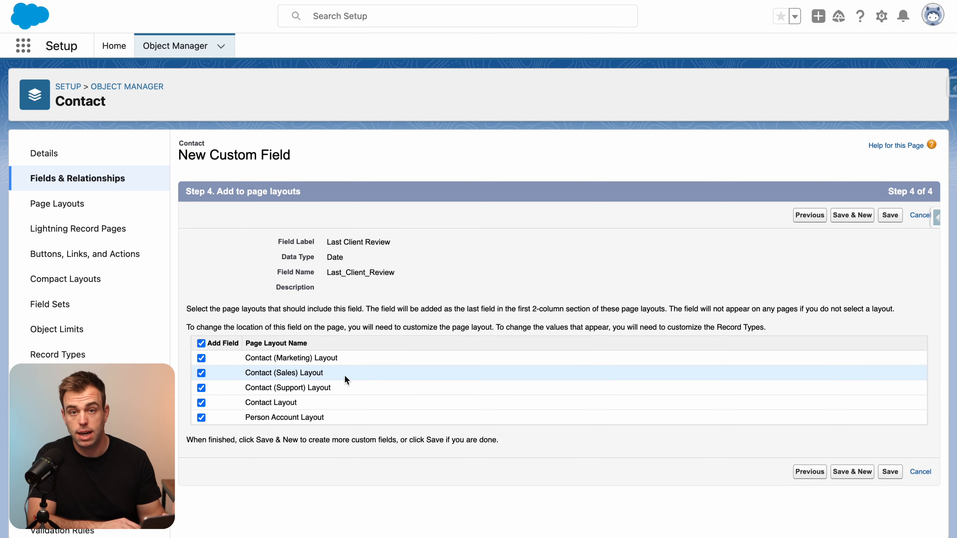
{"action": "left_click", "coordinate": [895, 478]}
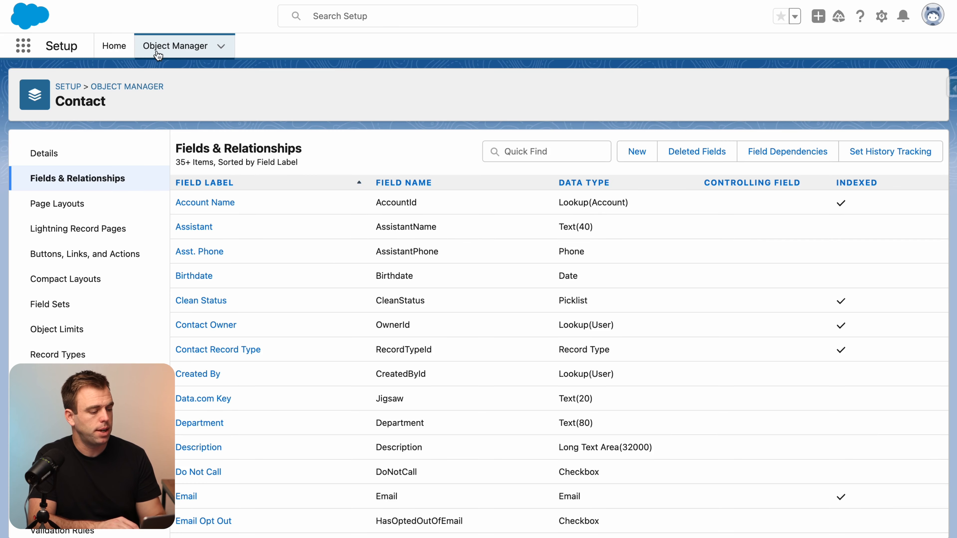
Find Flows in Setup using the search term "flow" and create a new record-triggered flow
{"action": "left_click", "coordinate": [120, 44]}
{"action": "type", "text": "flow"}
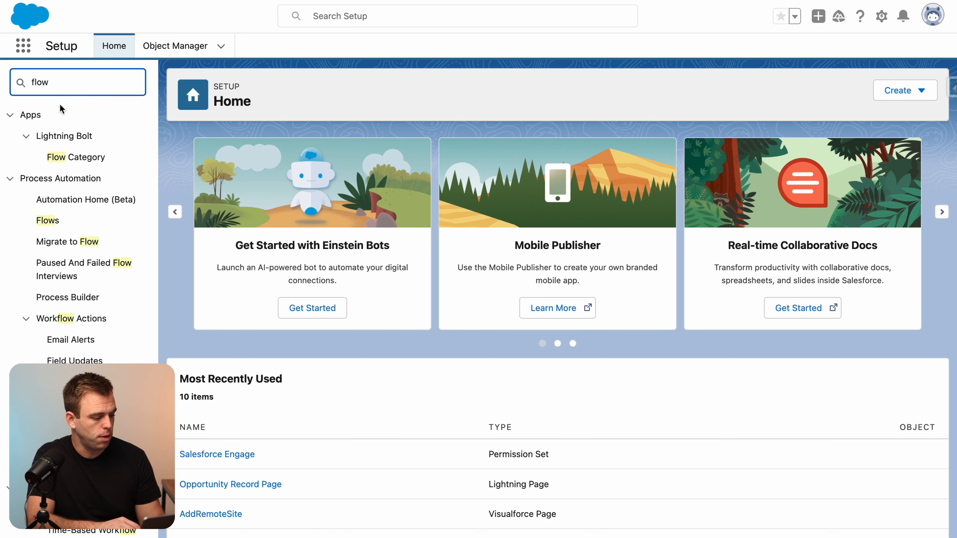
{"action": "left_click", "coordinate": [836, 421]}
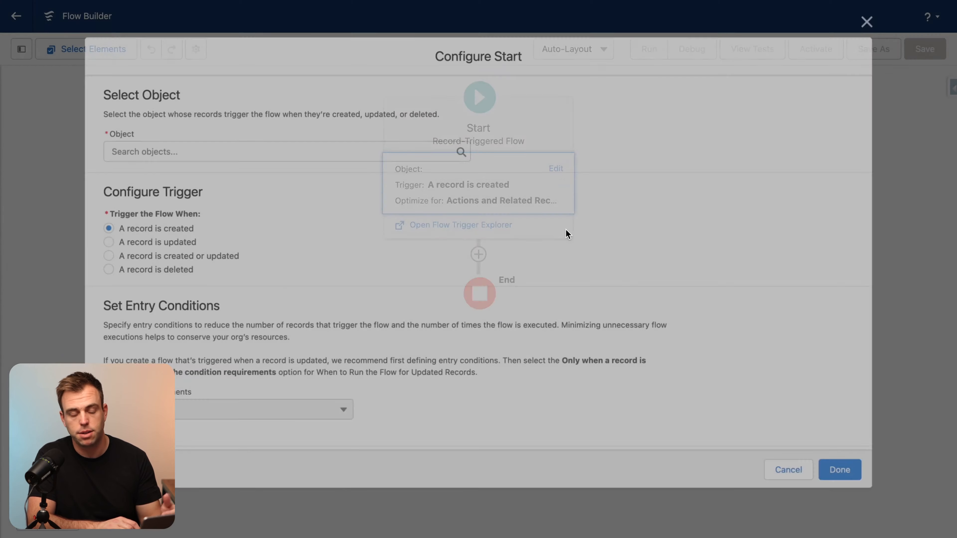
Set the flow's object to Task and trigger it when a record is created or updated
{"action": "type", "text": "task"}
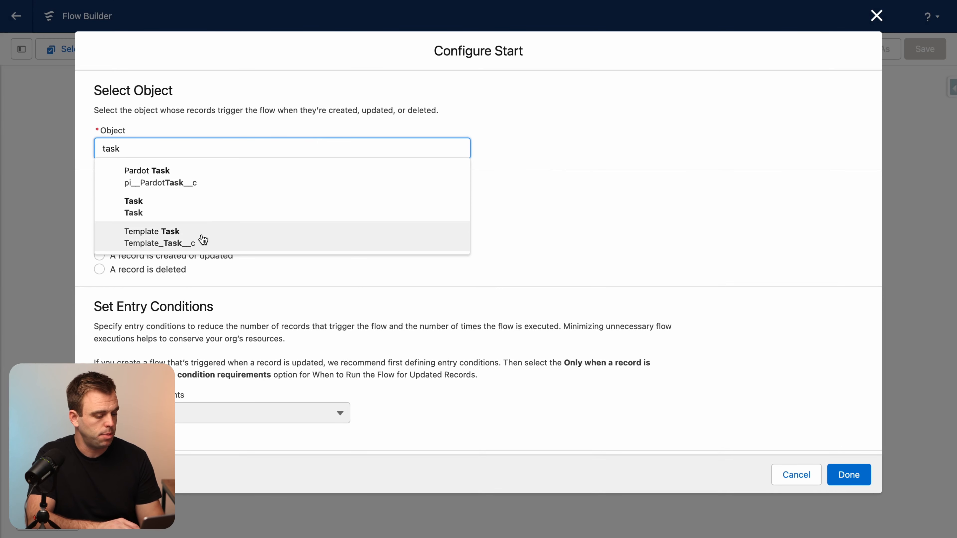
{"action": "left_click", "coordinate": [207, 206]}
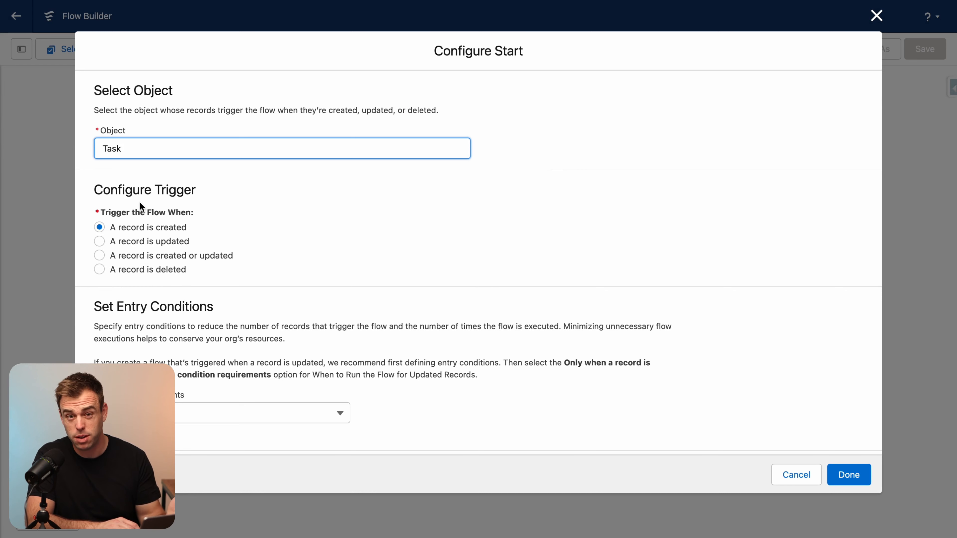
{"action": "left_click", "coordinate": [99, 241]}
{"action": "left_click", "coordinate": [100, 255]}
Set the condition requirements to All Conditions Are Met (AND) and choose Subject as the first condition's field
{"action": "left_click", "coordinate": [222, 403]}
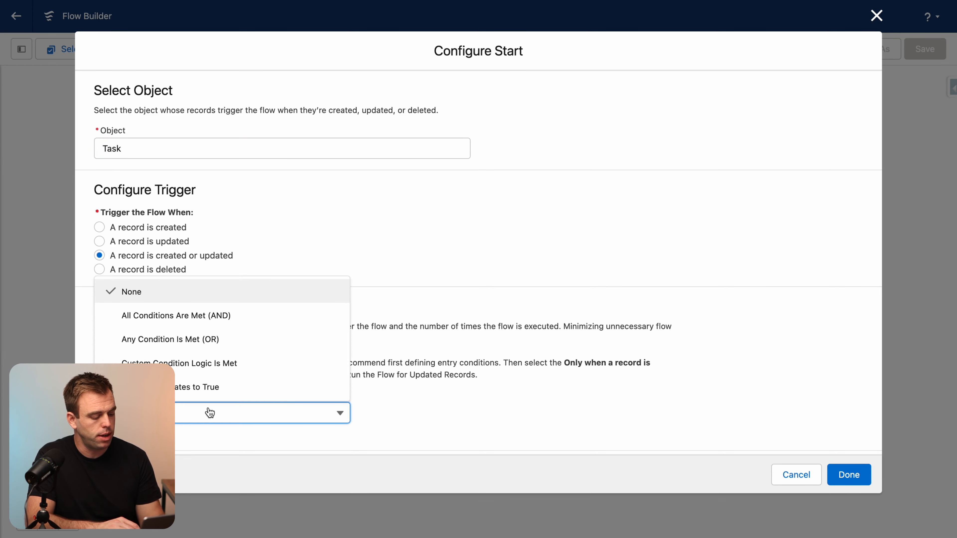
{"action": "left_click", "coordinate": [213, 323]}
{"action": "scroll", "coordinate": [336, 316], "scroll_direction": "down", "scroll_amount": 5}
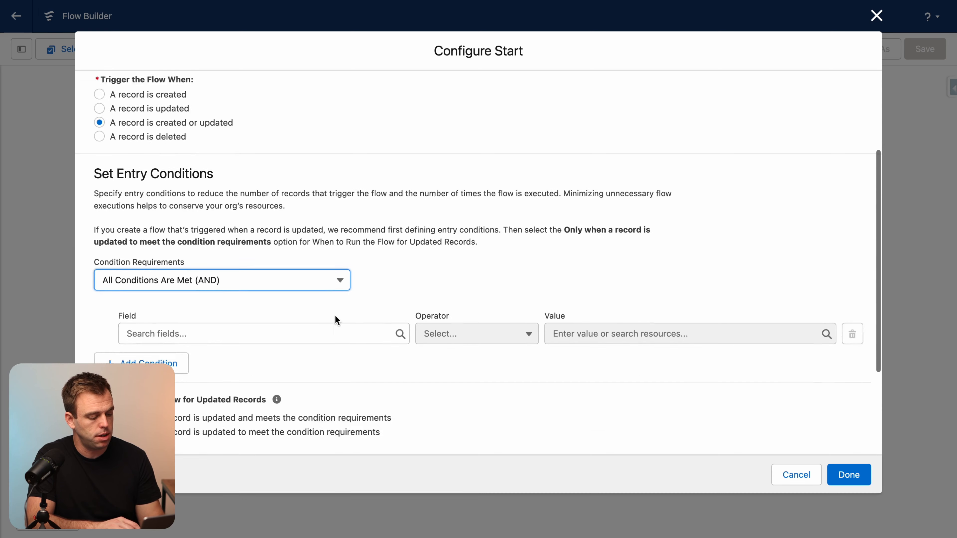
{"action": "left_click", "coordinate": [284, 251]}
{"action": "type", "text": "subj"}
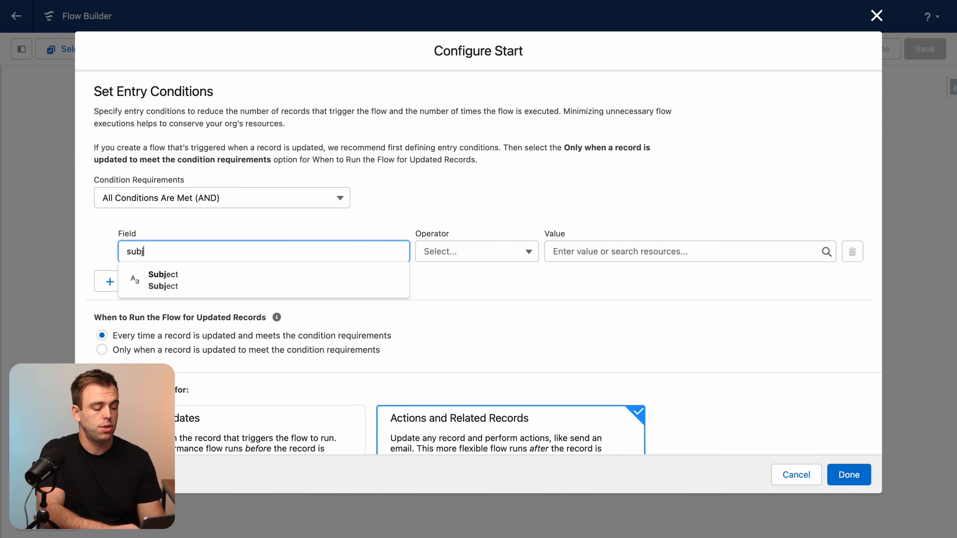
{"action": "left_click", "coordinate": [274, 281]}
Complete the Subject condition with the operator Contains and the value Client Review
{"action": "left_click", "coordinate": [604, 251]}
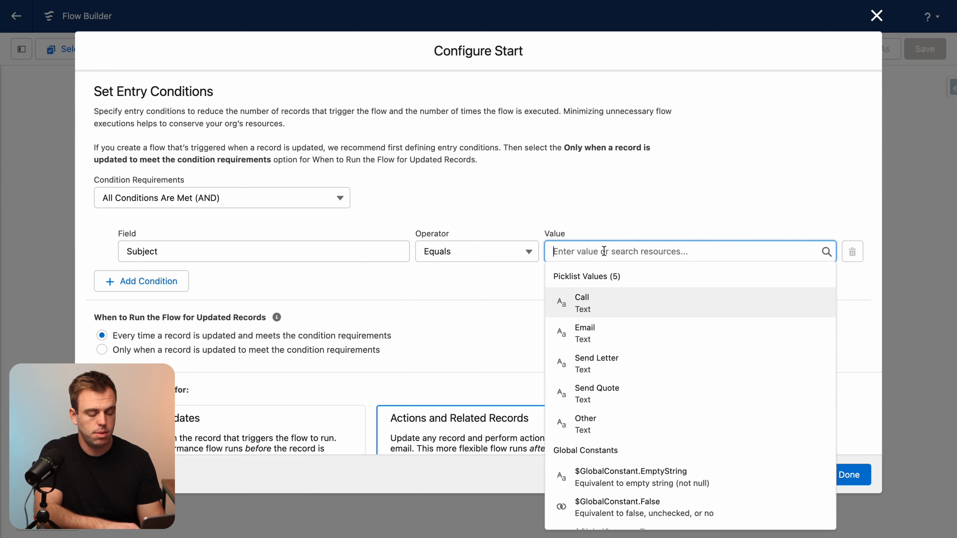
{"action": "type", "text": "CLient"}
{"action": "key", "text": "BackSpace"}
{"action": "key", "text": "BackSpace"}
{"action": "key", "text": "BackSpace"}
{"action": "key", "text": "BackSpace"}
{"action": "key", "text": "BackSpace"}
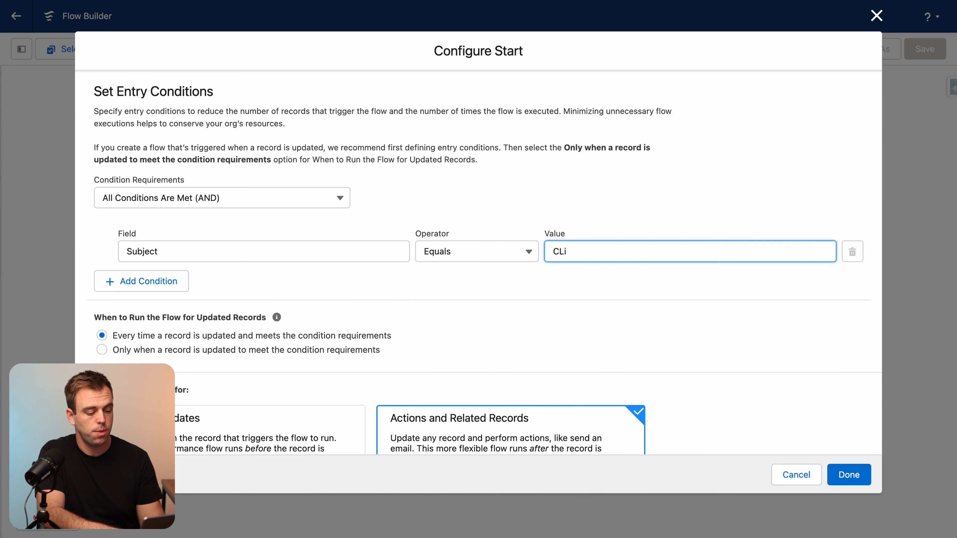
{"action": "type", "text": "lient Review"}
{"action": "left_click", "coordinate": [495, 252]}
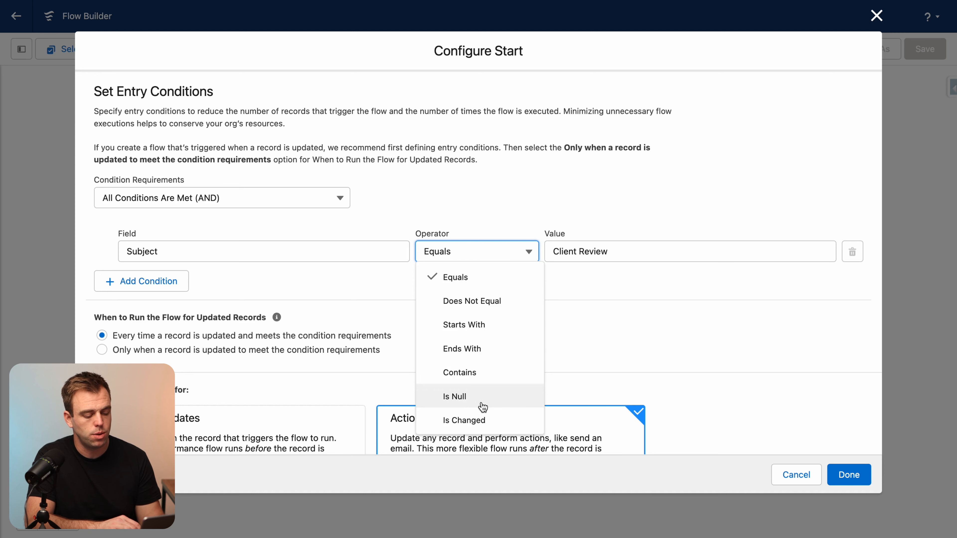
{"action": "left_click", "coordinate": [490, 374]}
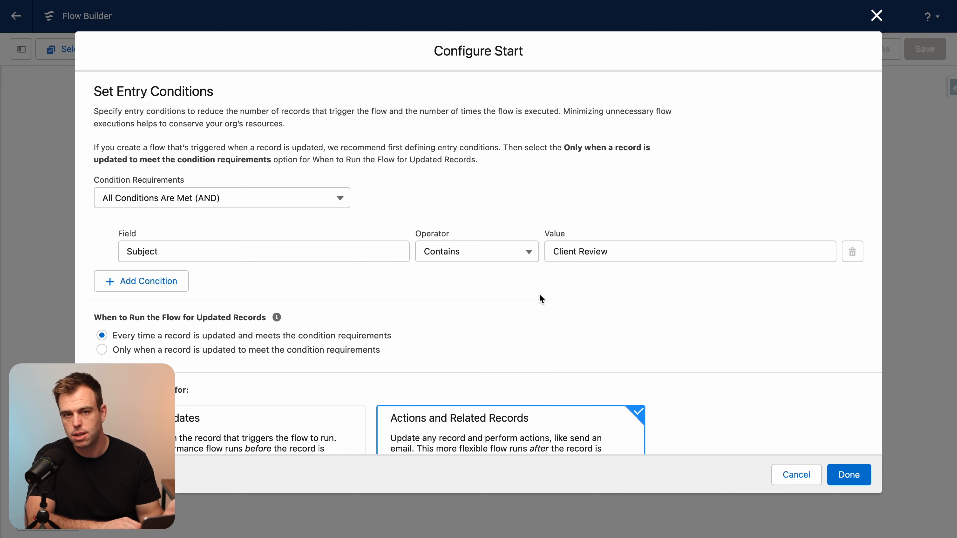
Add a second entry condition requiring Status to equal Completed
{"action": "scroll", "coordinate": [539, 294], "scroll_direction": "down", "scroll_amount": 1}
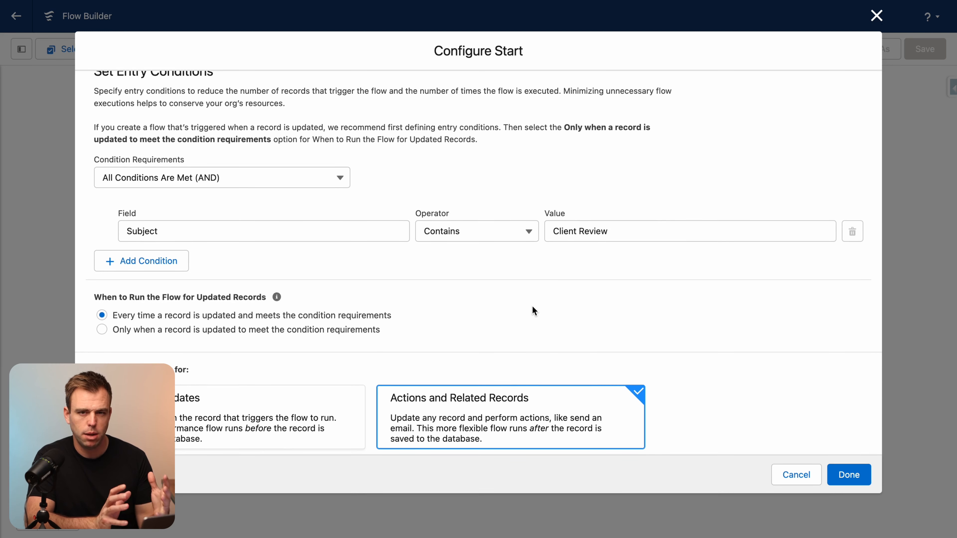
{"action": "left_click", "coordinate": [140, 260]}
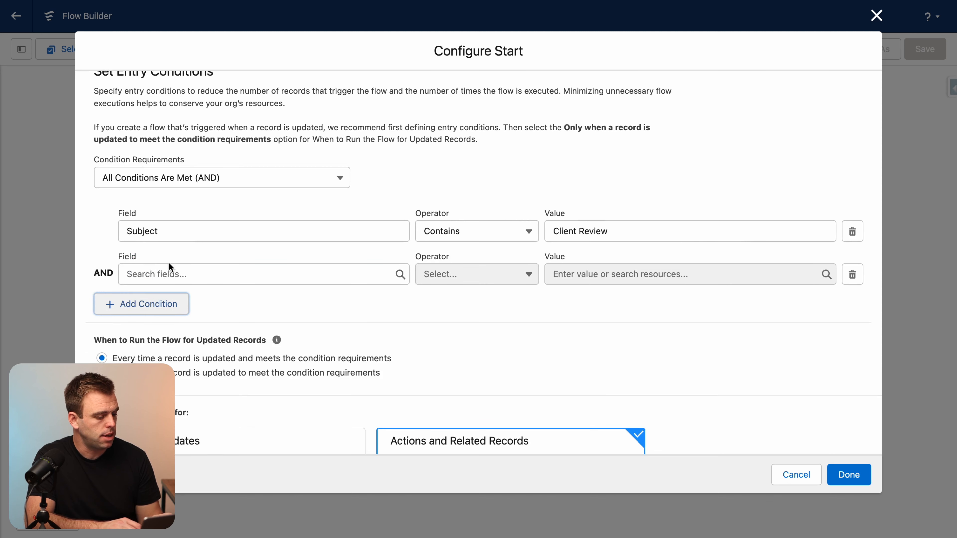
{"action": "left_click", "coordinate": [169, 272]}
{"action": "type", "text": "stat"}
{"action": "left_click", "coordinate": [210, 245]}
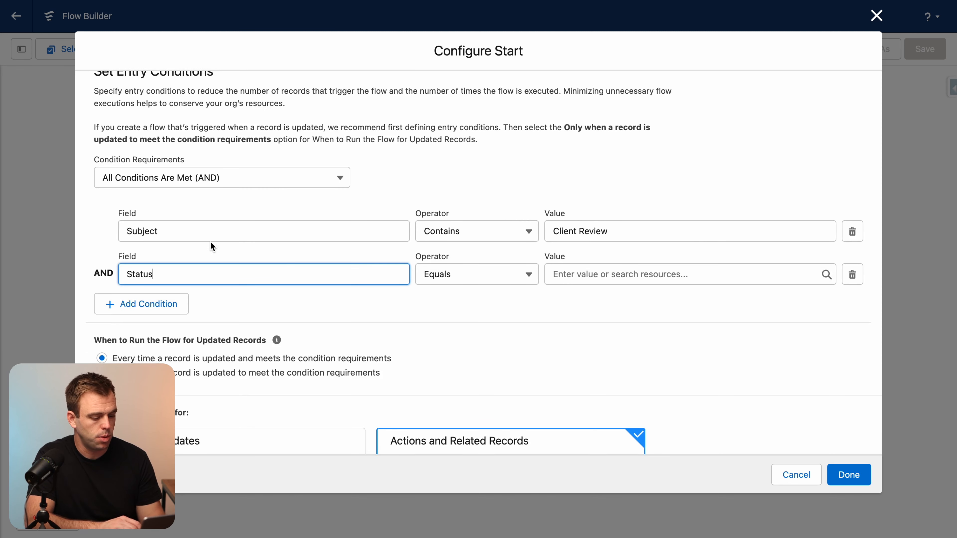
{"action": "left_click", "coordinate": [546, 280]}
{"action": "type", "text": "complet"}
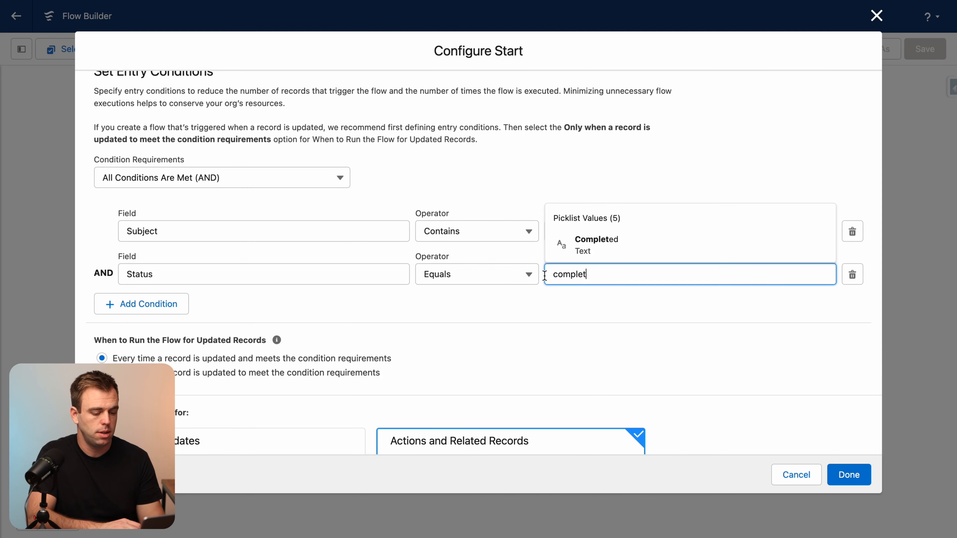
{"action": "key", "text": "Return"}
Add a third entry condition for the due date field ActivityDate with Is Null set to $GlobalConstant.False
{"action": "left_click", "coordinate": [151, 304]}
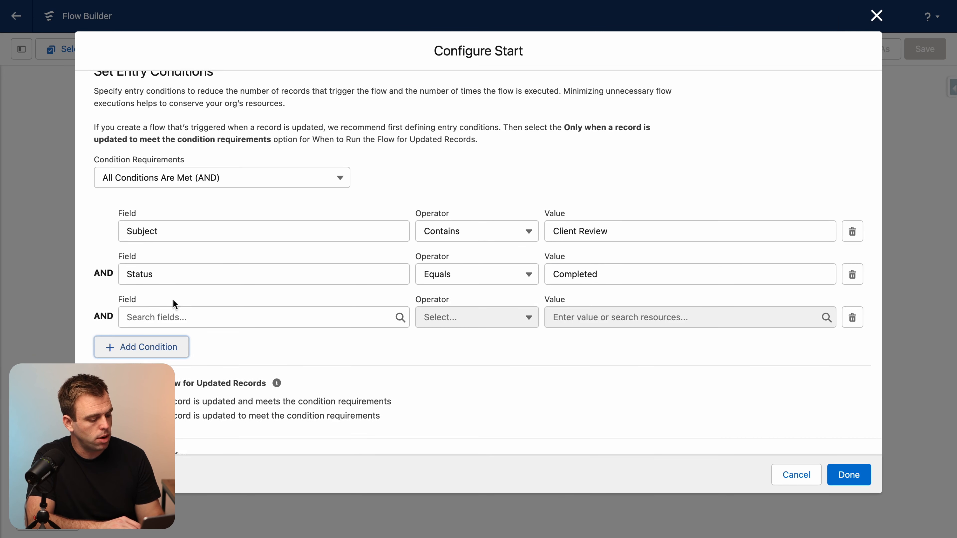
{"action": "left_click", "coordinate": [173, 317]}
{"action": "type", "text": "due"}
{"action": "left_click", "coordinate": [204, 296]}
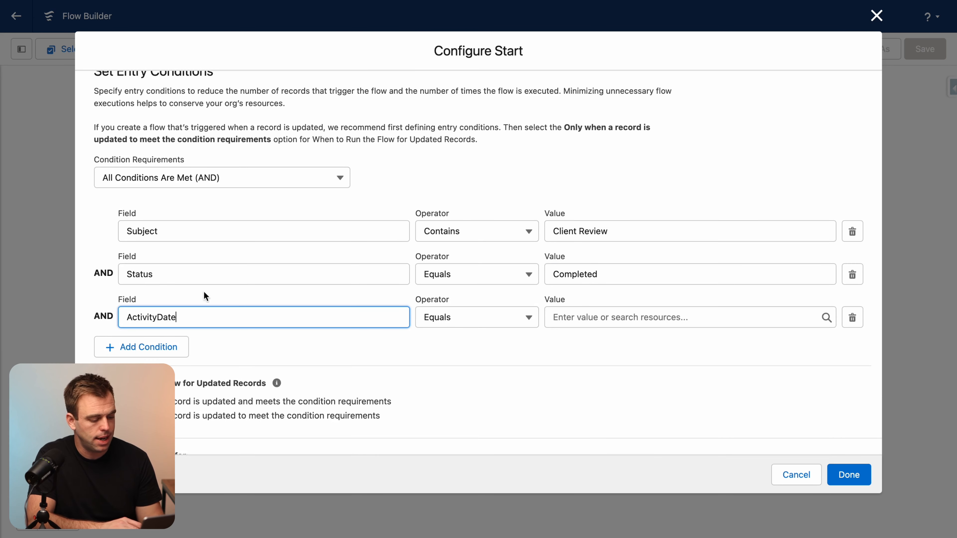
{"action": "left_click", "coordinate": [490, 318]}
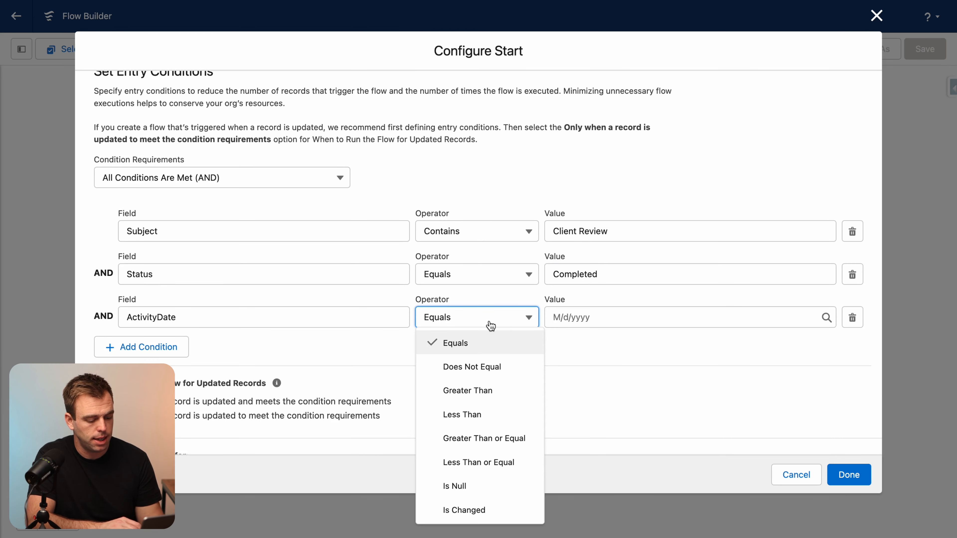
{"action": "left_click", "coordinate": [486, 486]}
{"action": "left_click", "coordinate": [567, 316]}
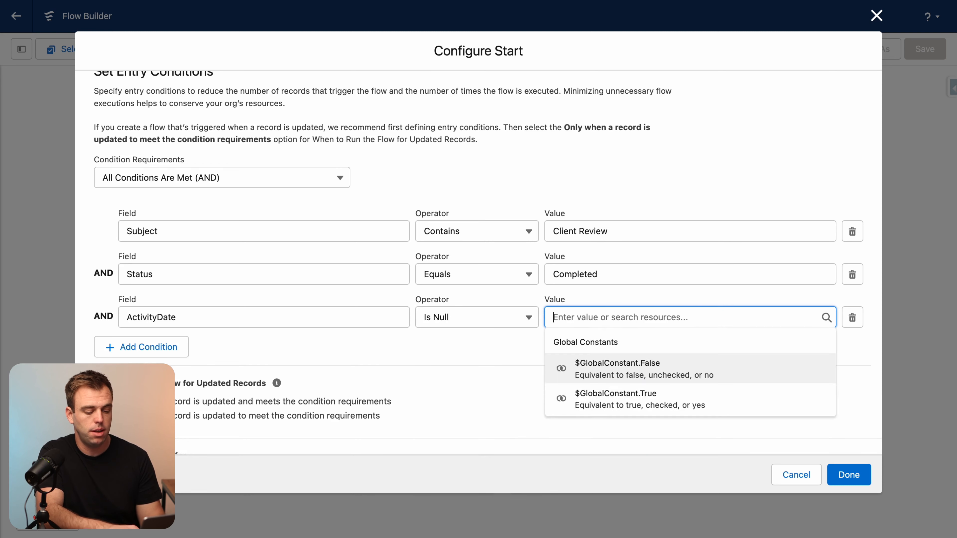
{"action": "type", "text": "fal"}
{"action": "key", "text": "BackSpace"}
{"action": "key", "text": "BackSpace"}
{"action": "type", "text": "alse"}
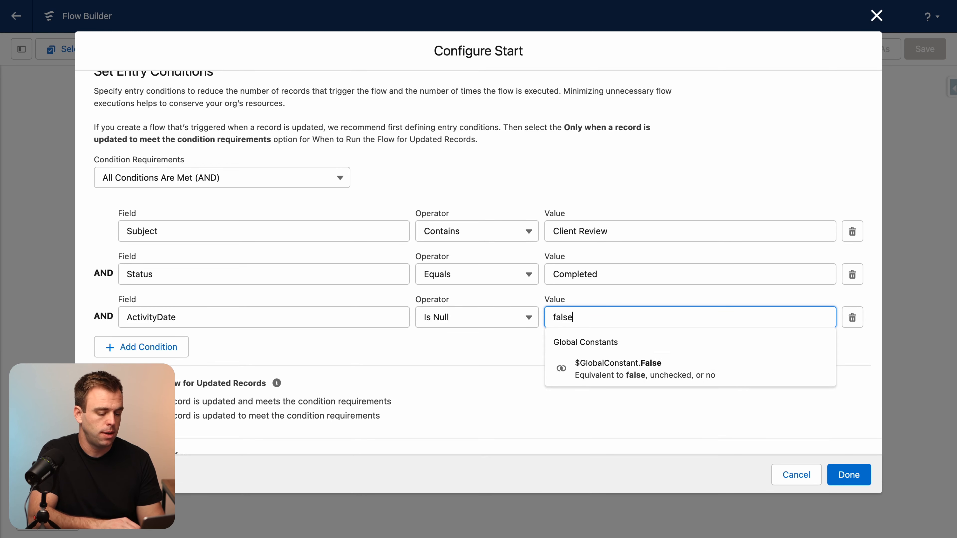
{"action": "left_click", "coordinate": [610, 377]}
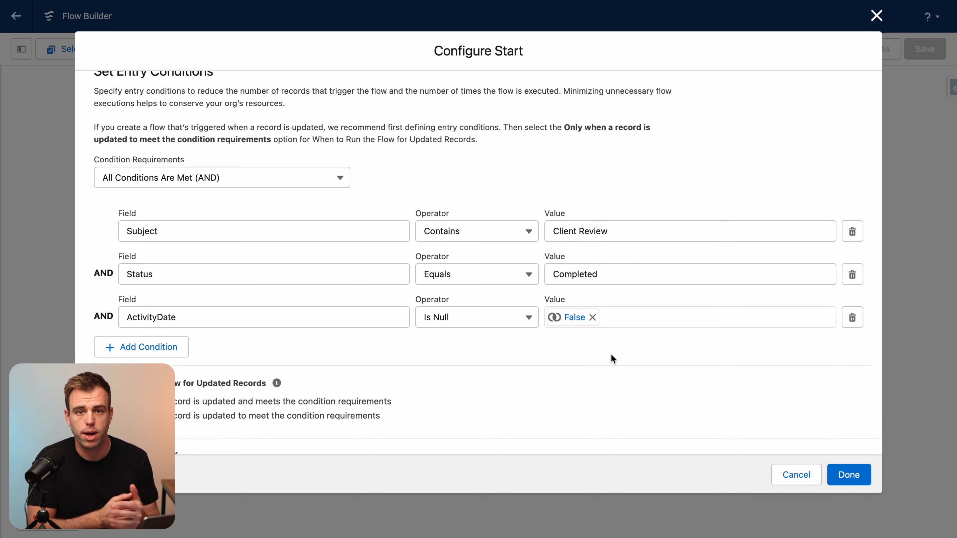
Run the flow only when a record is updated to meet the condition requirements, and finish the start configuration
{"action": "scroll", "coordinate": [611, 354], "scroll_direction": "down", "scroll_amount": 3}
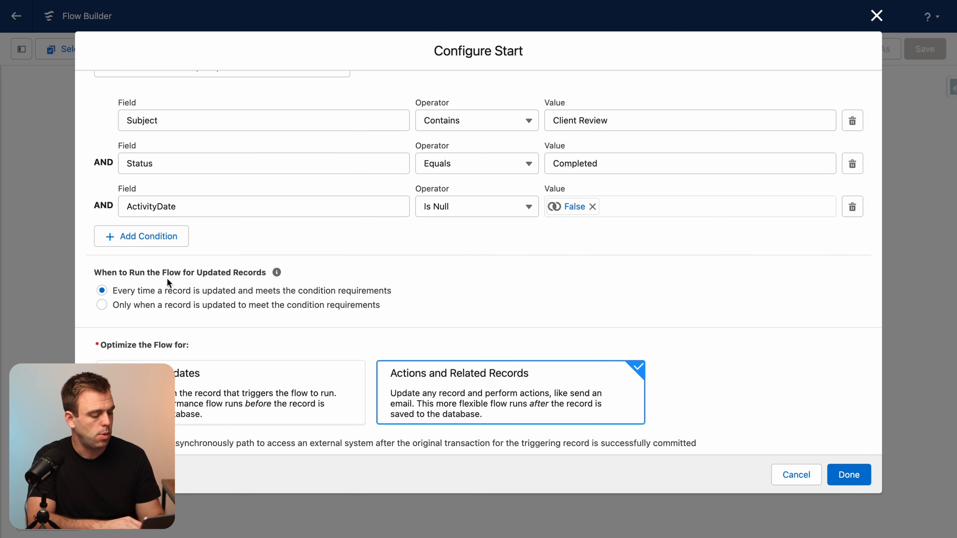
{"action": "left_click", "coordinate": [102, 304]}
{"action": "left_click_drag", "start_coordinate": [104, 303], "coordinate": [416, 307]}
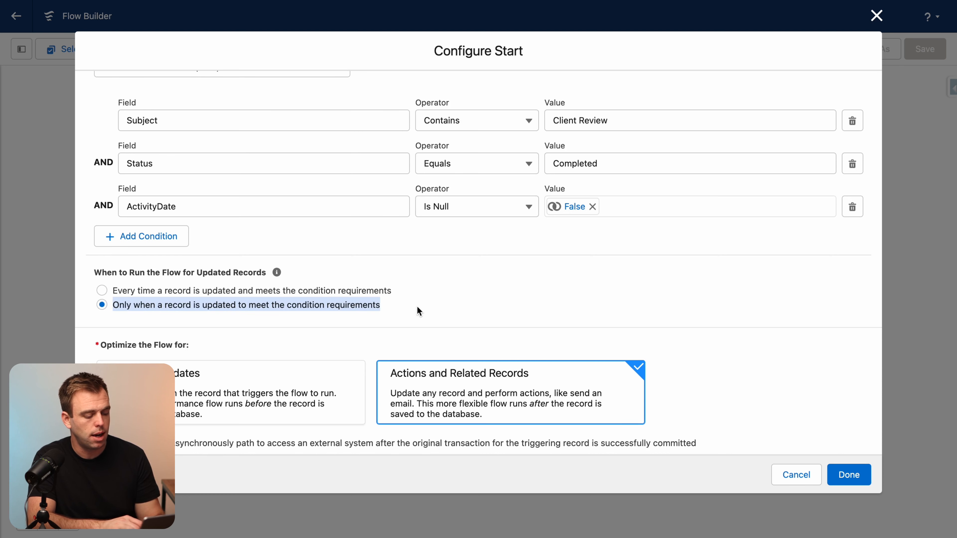
{"action": "left_click", "coordinate": [439, 300]}
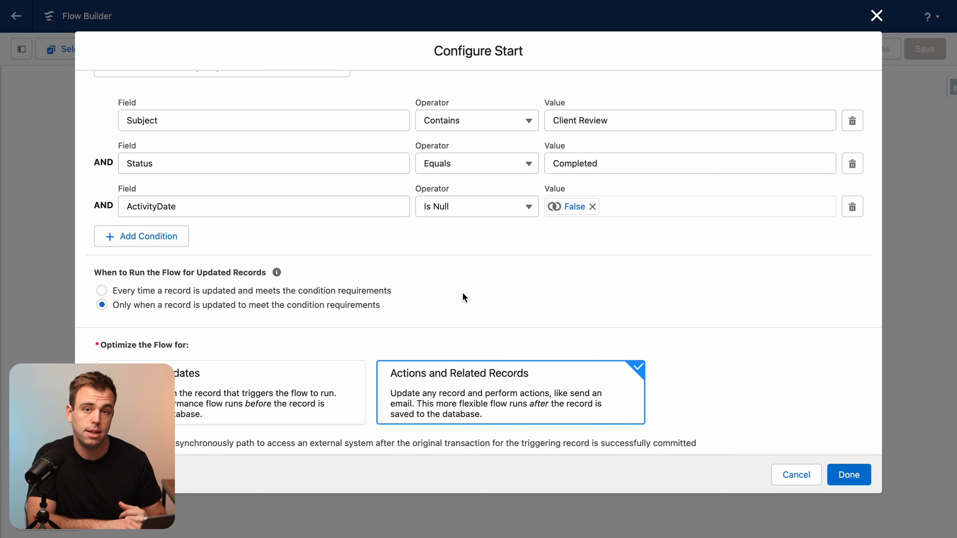
{"action": "scroll", "coordinate": [463, 293], "scroll_direction": "down", "scroll_amount": 1}
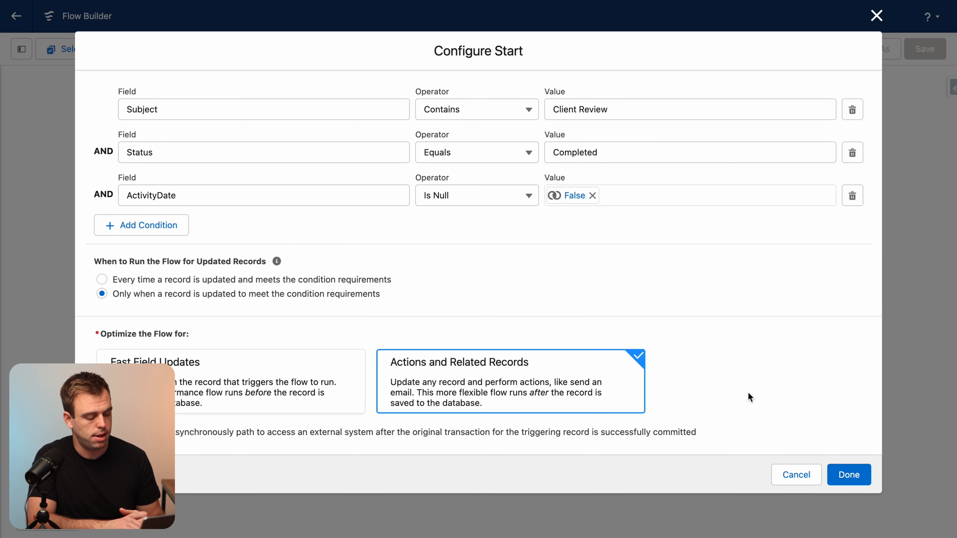
{"action": "left_click", "coordinate": [849, 483]}
Add an Update Records element right after the flow's start and label it Update Related Contact
{"action": "left_click", "coordinate": [478, 148]}
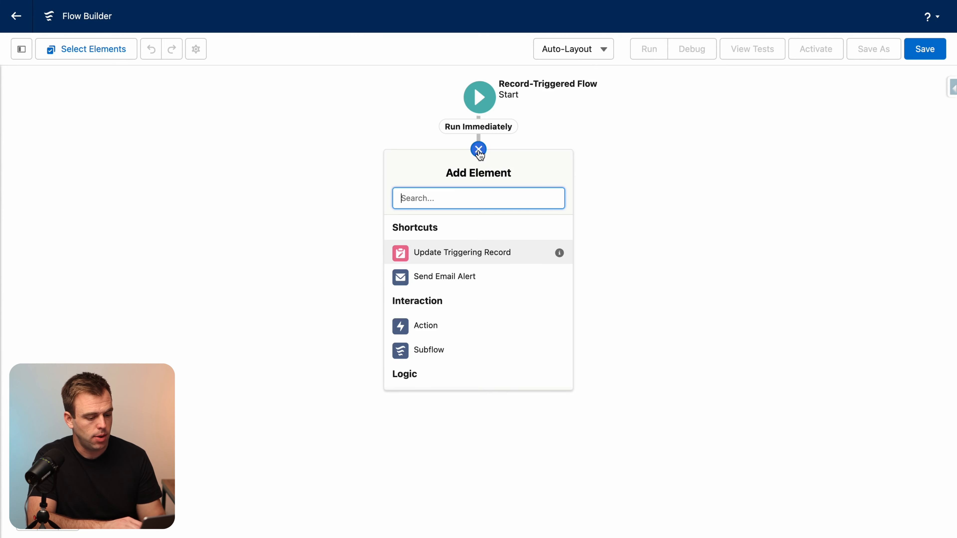
{"action": "scroll", "coordinate": [476, 374], "scroll_direction": "down", "scroll_amount": 5}
{"action": "scroll", "coordinate": [478, 377], "scroll_direction": "up", "scroll_amount": 5}
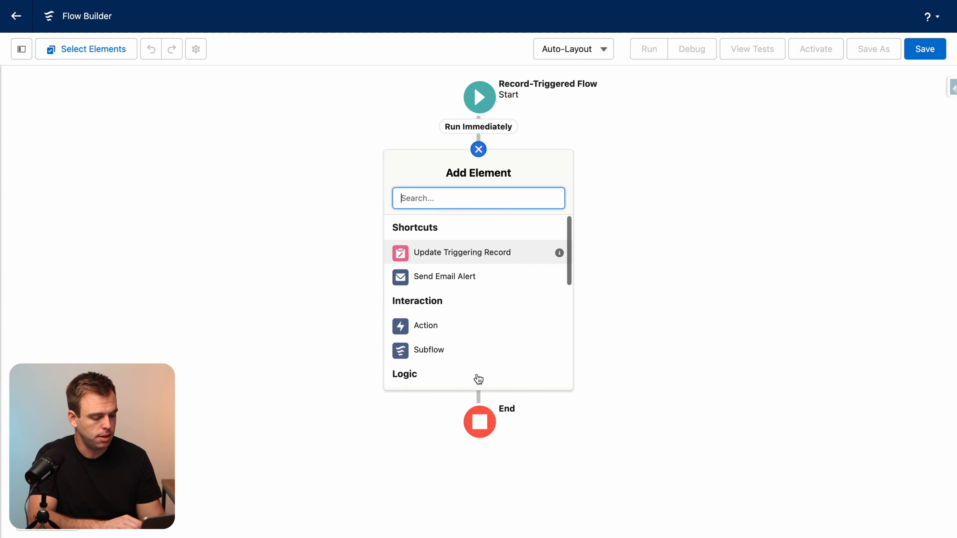
{"action": "type", "text": "update"}
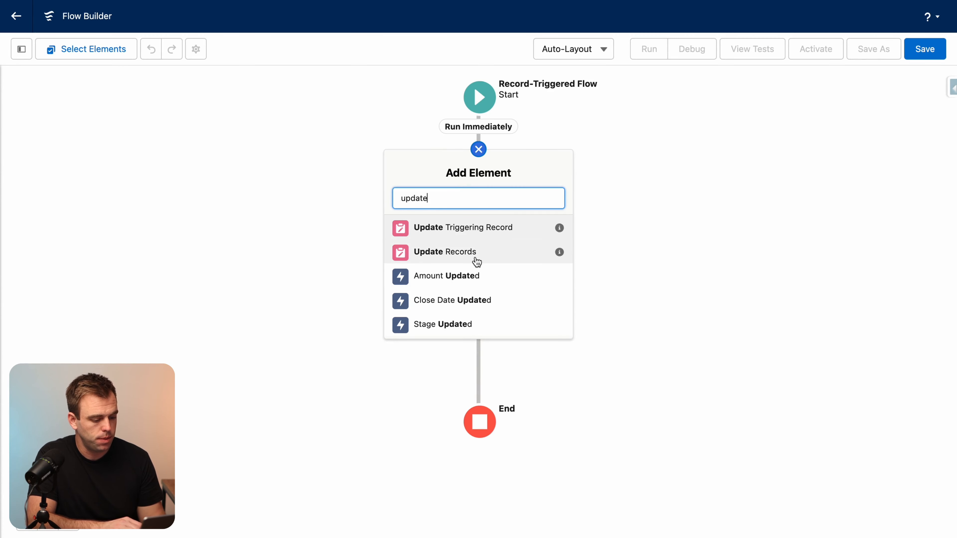
{"action": "left_click", "coordinate": [476, 259]}
{"action": "left_click", "coordinate": [343, 132]}
{"action": "type", "text": "Update"}
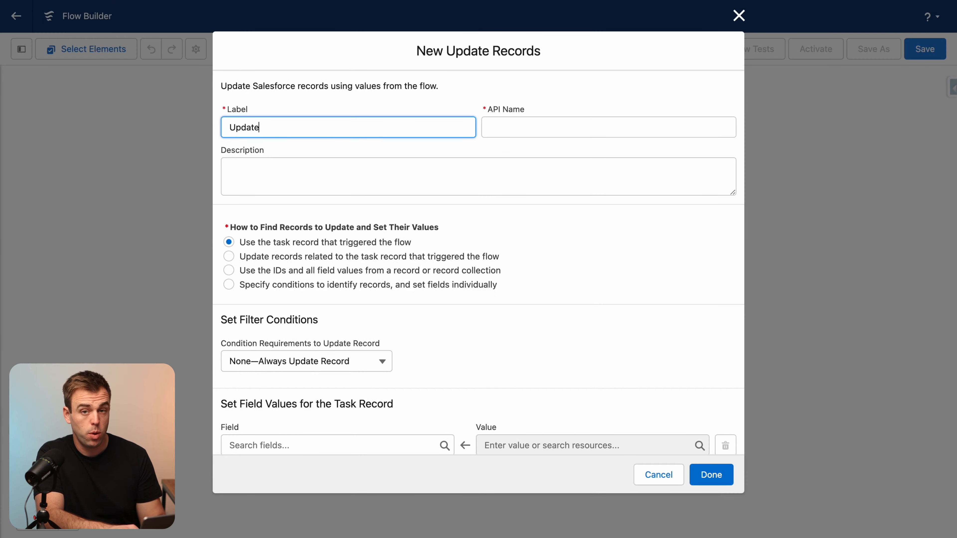
{"action": "type", "text": " Related Contact"}
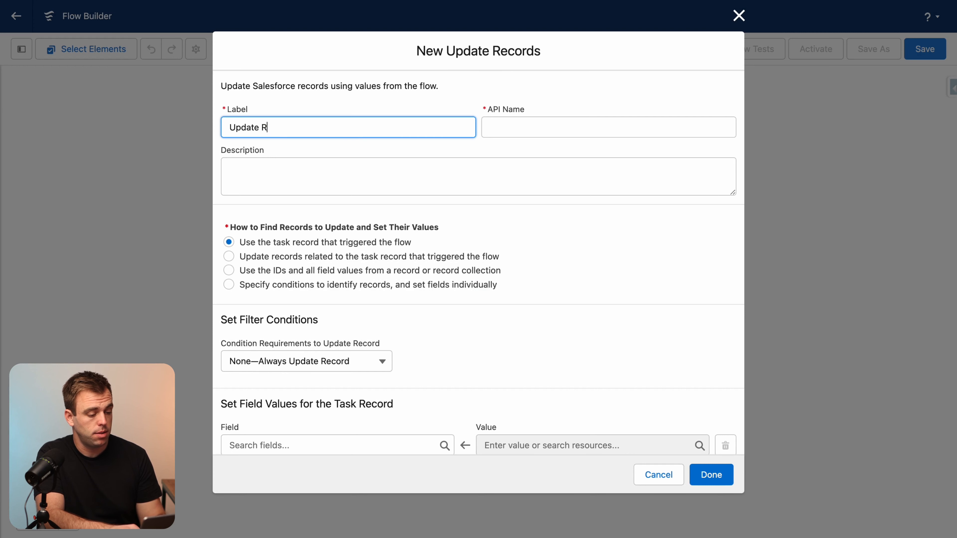
Set the element to specify conditions to identify records and set fields individually, with Contact as the object
{"action": "left_click_drag", "start_coordinate": [241, 256], "coordinate": [290, 257]}
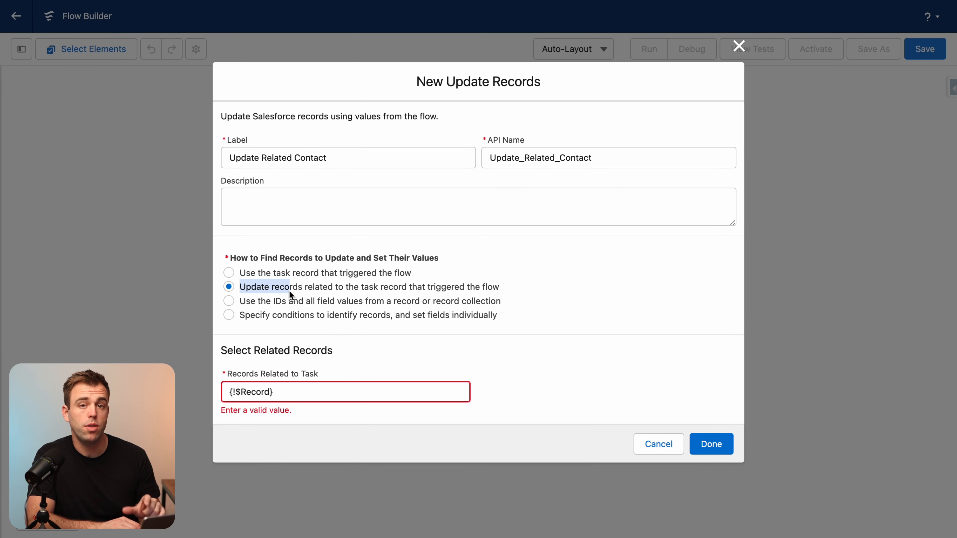
{"action": "left_click_drag", "start_coordinate": [246, 288], "coordinate": [514, 294]}
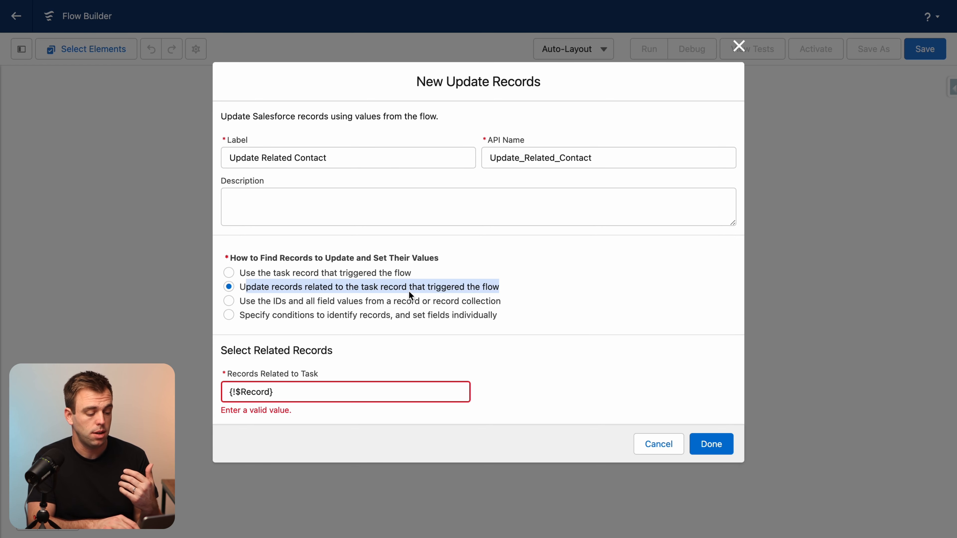
{"action": "left_click", "coordinate": [383, 314]}
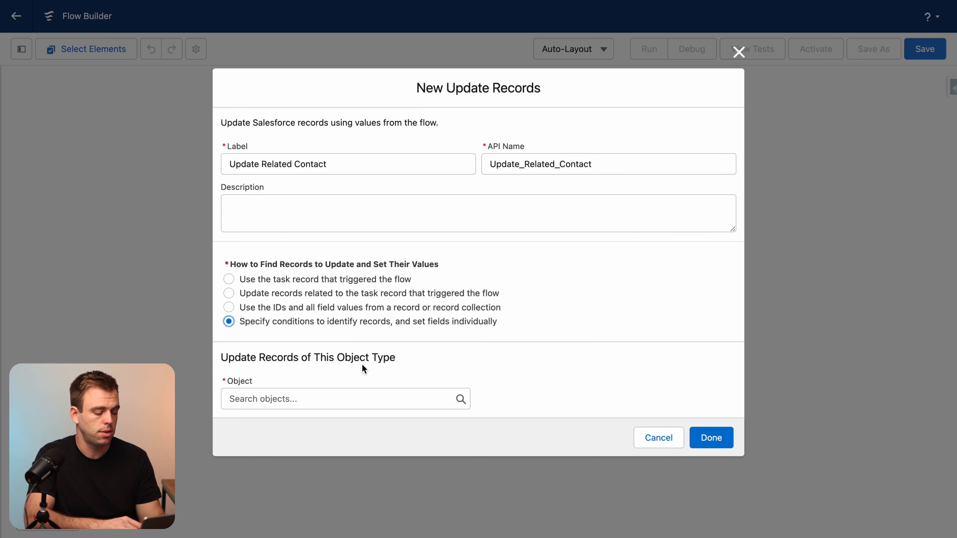
{"action": "left_click", "coordinate": [335, 399]}
{"action": "type", "text": "contact"}
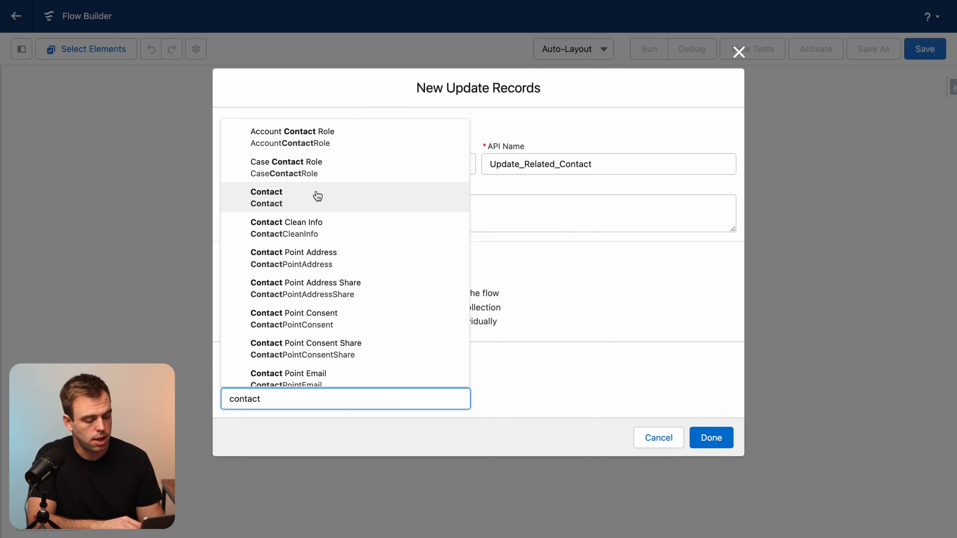
{"action": "left_click", "coordinate": [316, 195]}
Filter the Contact records to those whose Id equals the triggering task's WhoId from $Record
{"action": "scroll", "coordinate": [341, 306], "scroll_direction": "down", "scroll_amount": 5}
{"action": "left_click", "coordinate": [293, 303]}
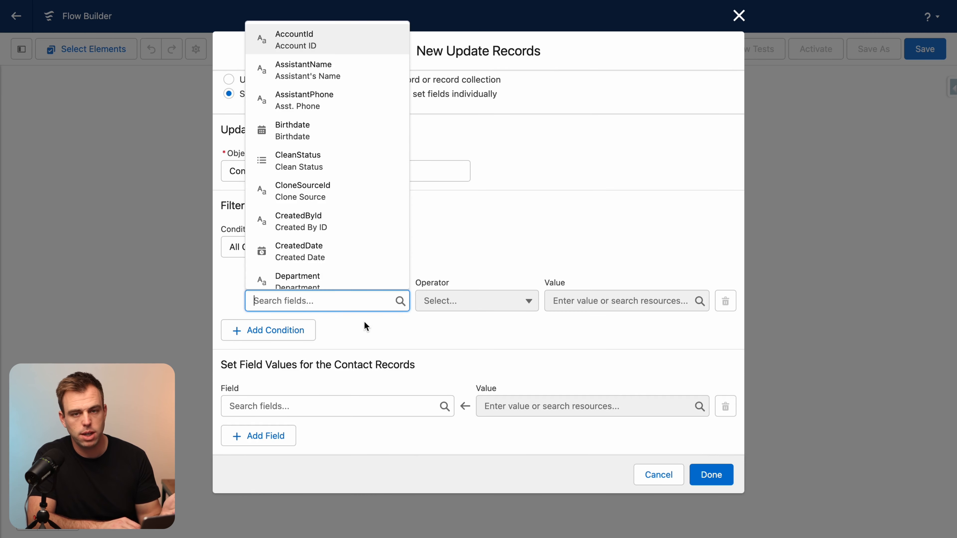
{"action": "type", "text": "id"}
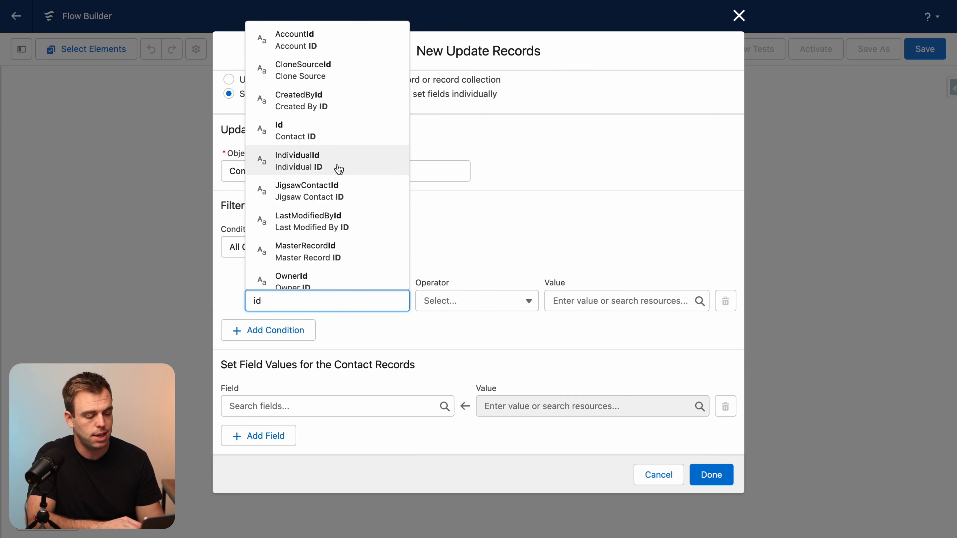
{"action": "left_click", "coordinate": [323, 136]}
{"action": "left_click", "coordinate": [562, 300]}
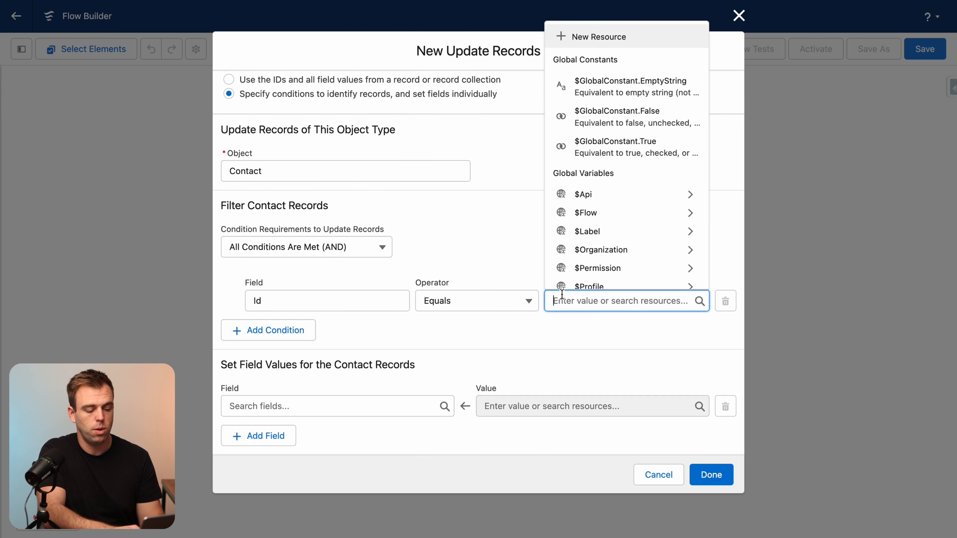
{"action": "type", "text": "rec"}
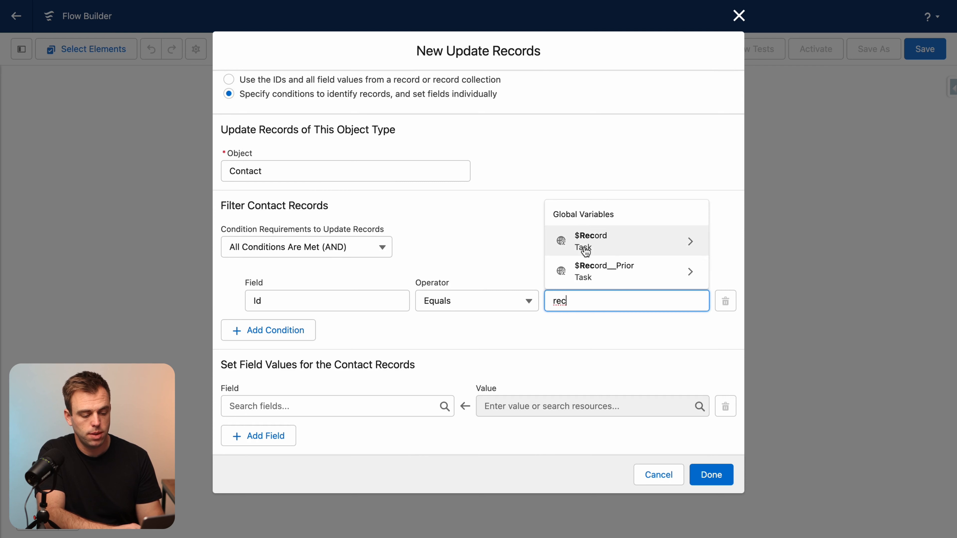
{"action": "left_click", "coordinate": [583, 247]}
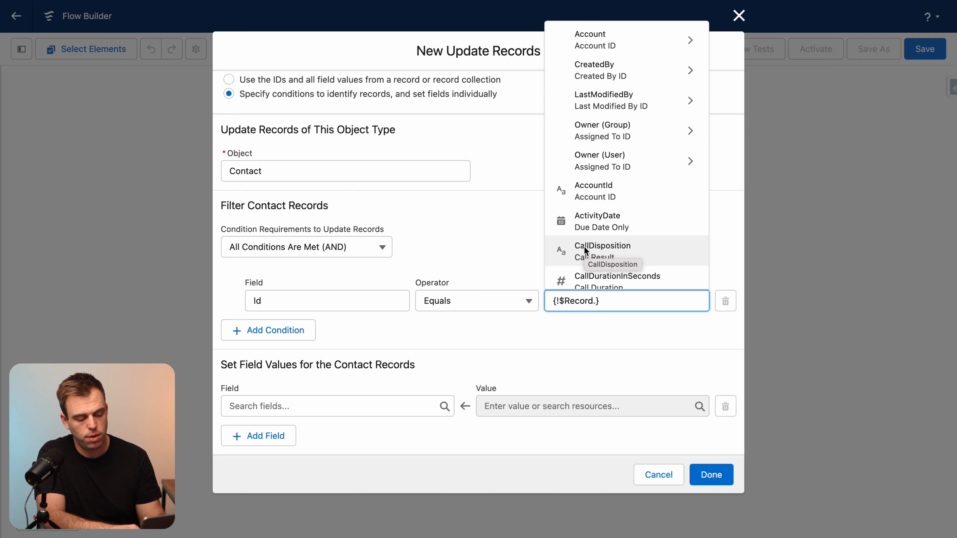
{"action": "type", "text": "who"}
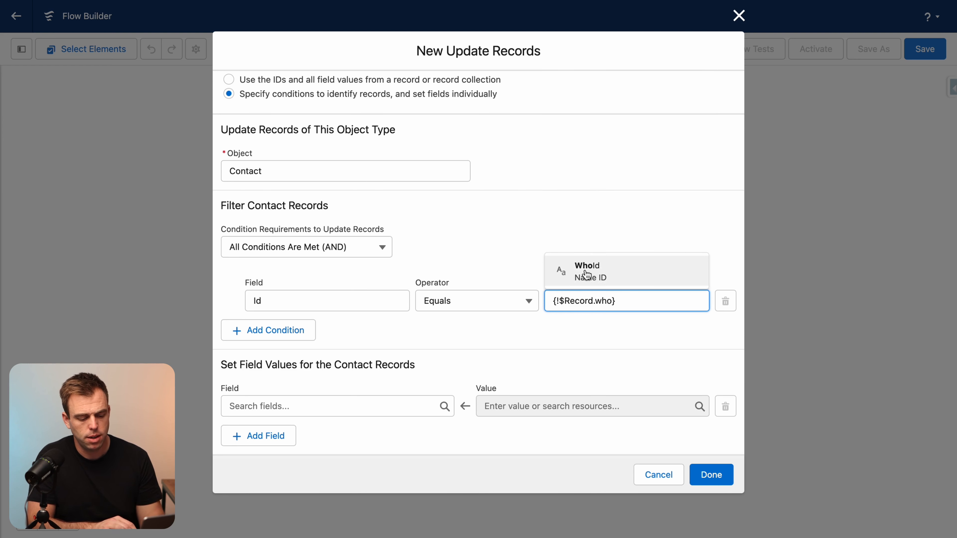
{"action": "left_click", "coordinate": [603, 279]}
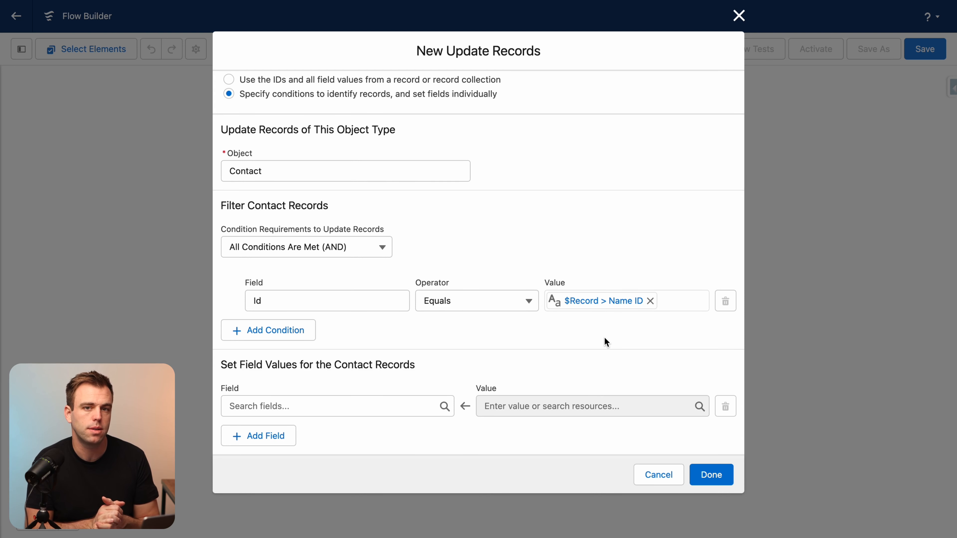
Set the contact's Last_Client_Review__c field to the triggering task's Due Date Only value from $Record, and finish the element
{"action": "left_click", "coordinate": [334, 410]}
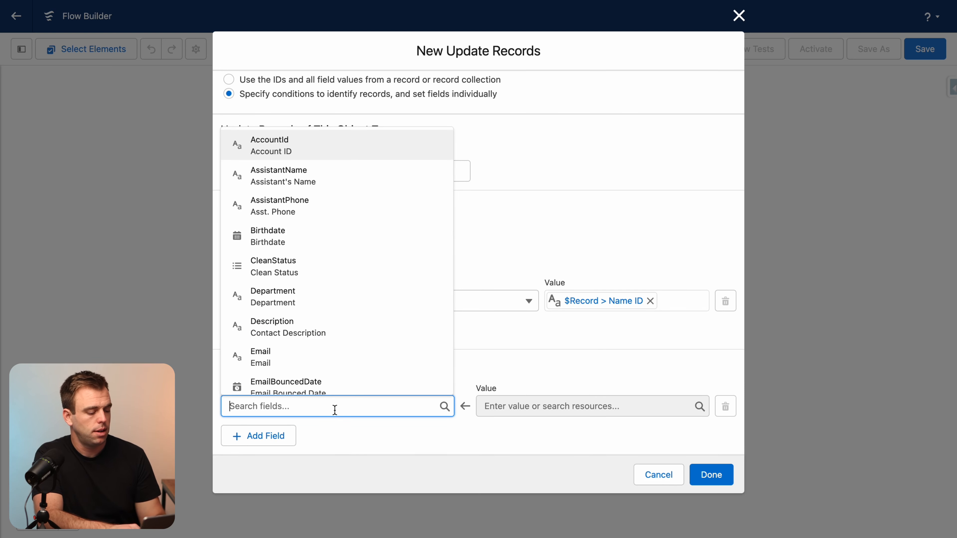
{"action": "type", "text": "last"}
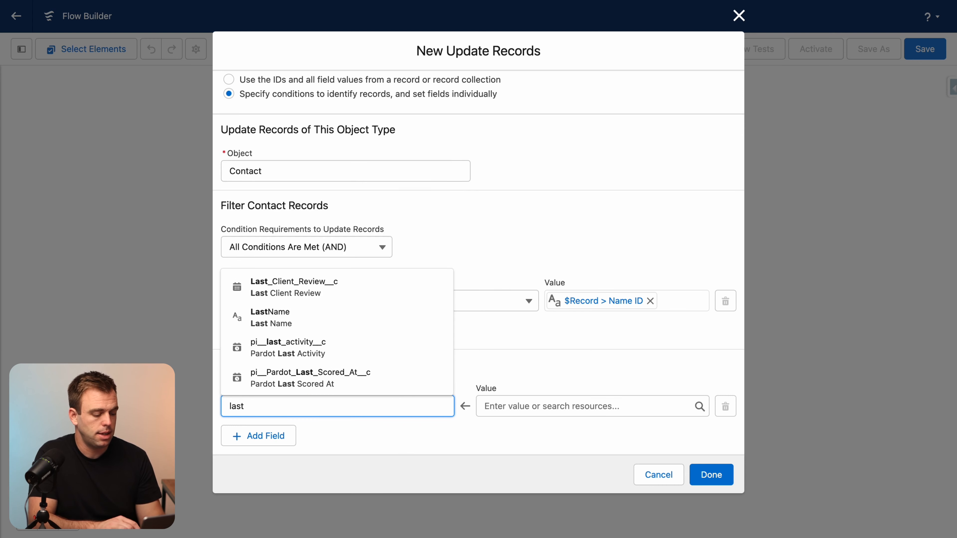
{"action": "left_click", "coordinate": [342, 290]}
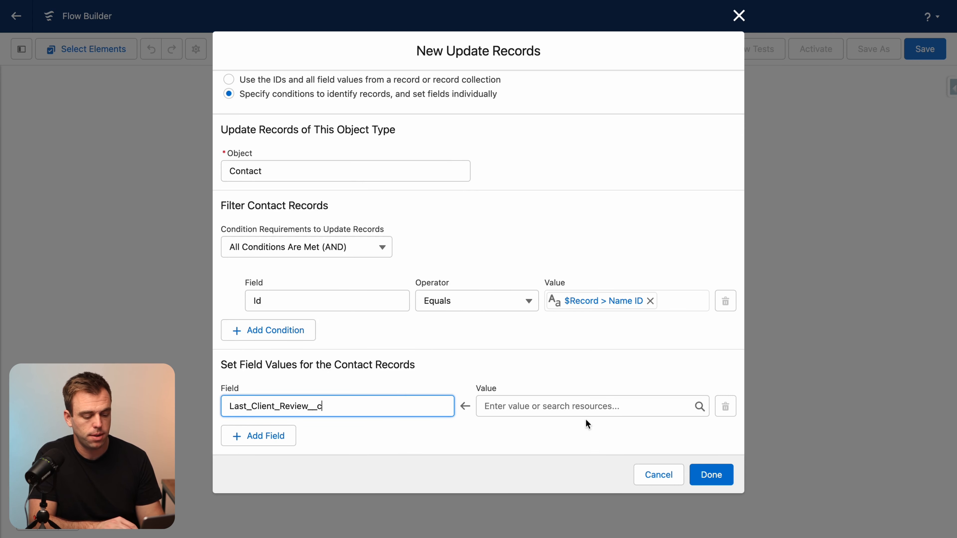
{"action": "left_click", "coordinate": [519, 409]}
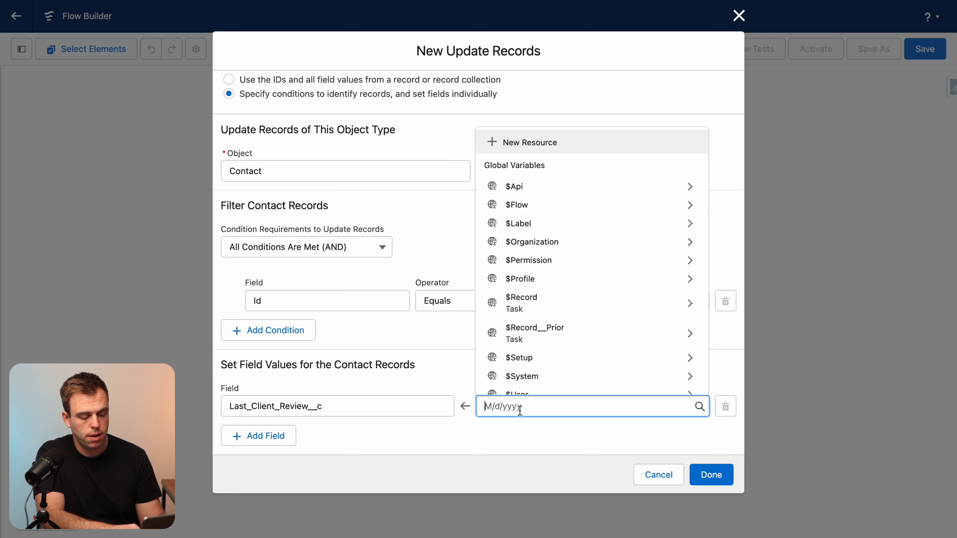
{"action": "type", "text": "{!$Record.due"}
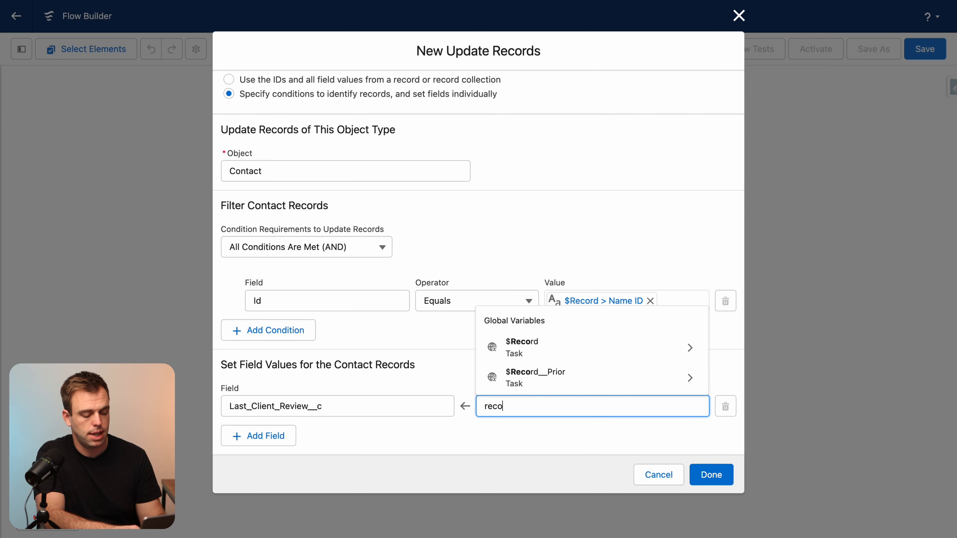
{"action": "left_click_drag", "start_coordinate": [488, 406], "coordinate": [524, 406]}
{"action": "left_click", "coordinate": [550, 379]}
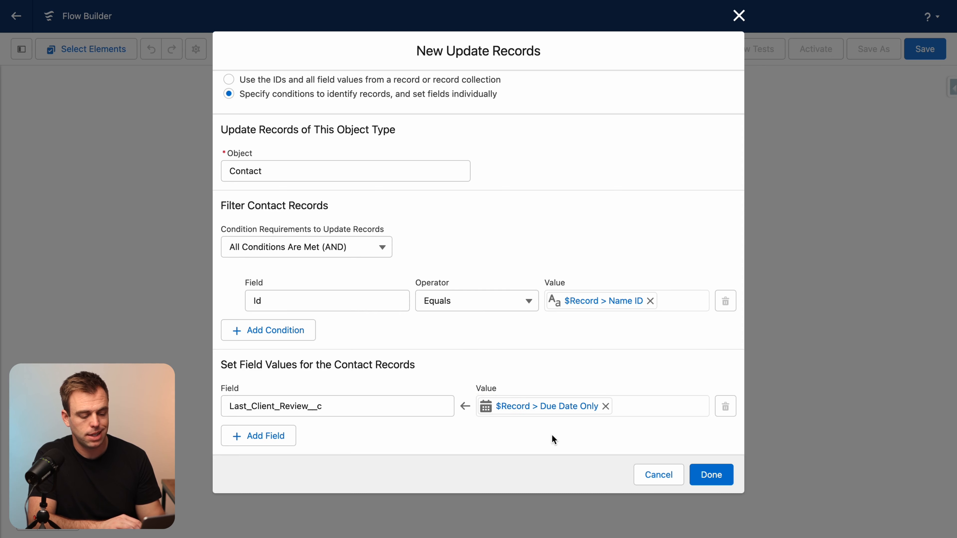
{"action": "left_click", "coordinate": [711, 475]}
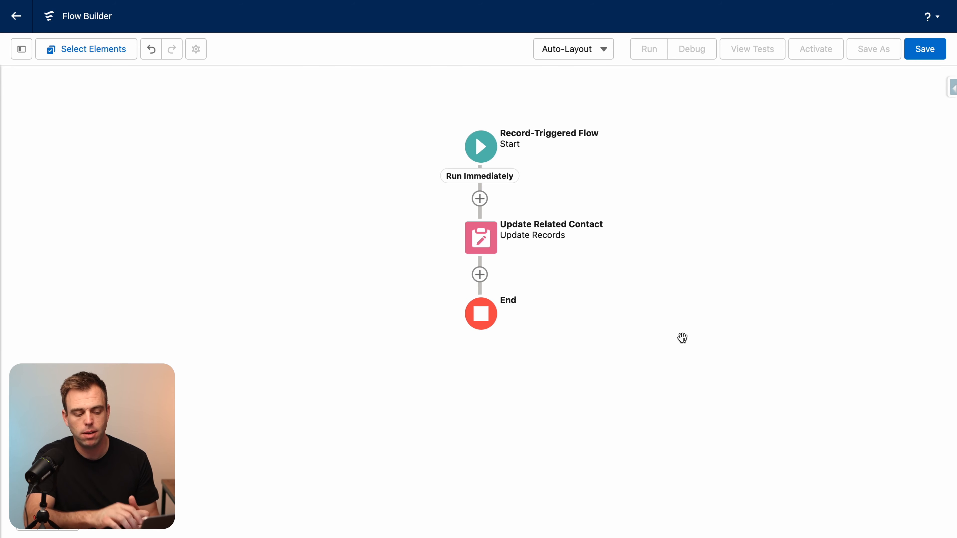
Edit the flow's start configuration and add a fourth entry condition on the WhoId field
{"action": "left_click", "coordinate": [487, 156]}
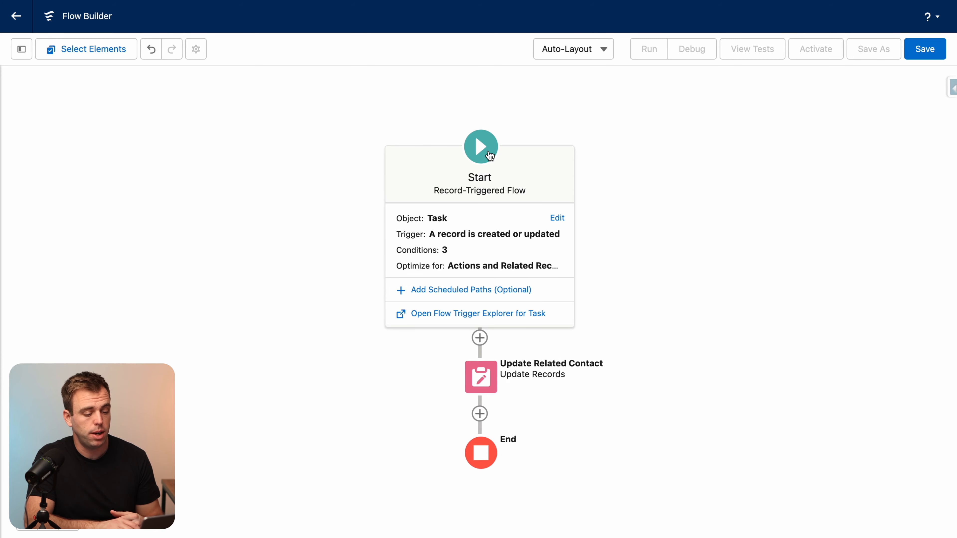
{"action": "left_click", "coordinate": [559, 217]}
{"action": "scroll", "coordinate": [466, 252], "scroll_direction": "down", "scroll_amount": 8}
{"action": "left_click", "coordinate": [130, 334]}
{"action": "left_click", "coordinate": [132, 347]}
{"action": "type", "text": "who"}
{"action": "left_click", "coordinate": [215, 324]}
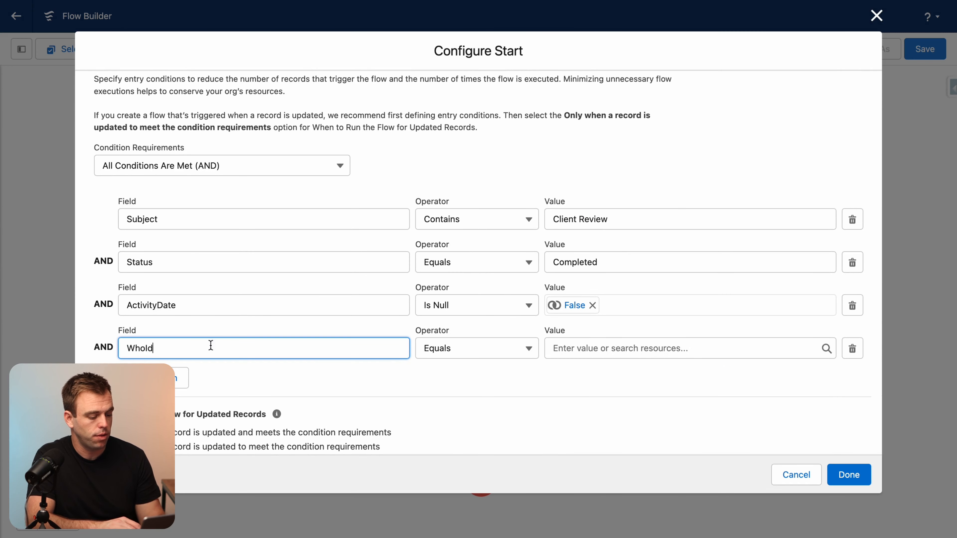
Complete the WhoId condition with the operator Is Null and the value False, and finish the start configuration
{"action": "left_click", "coordinate": [503, 356]}
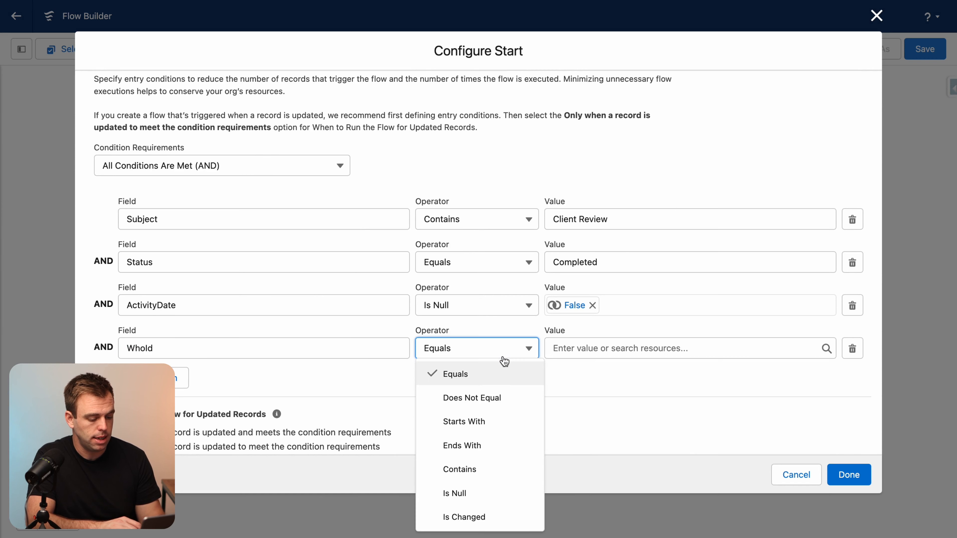
{"action": "left_click", "coordinate": [505, 497]}
{"action": "left_click", "coordinate": [578, 352]}
{"action": "type", "text": "fals"}
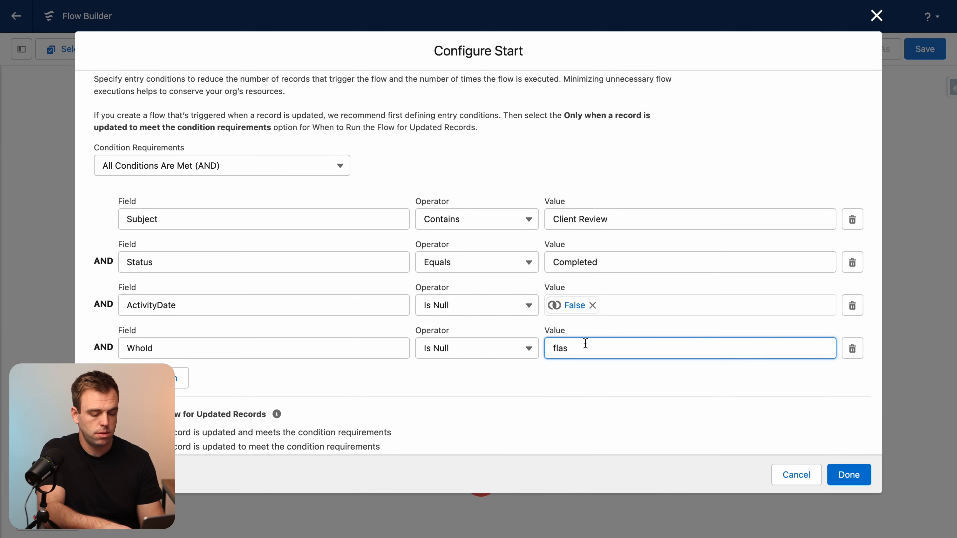
{"action": "left_click", "coordinate": [586, 390]}
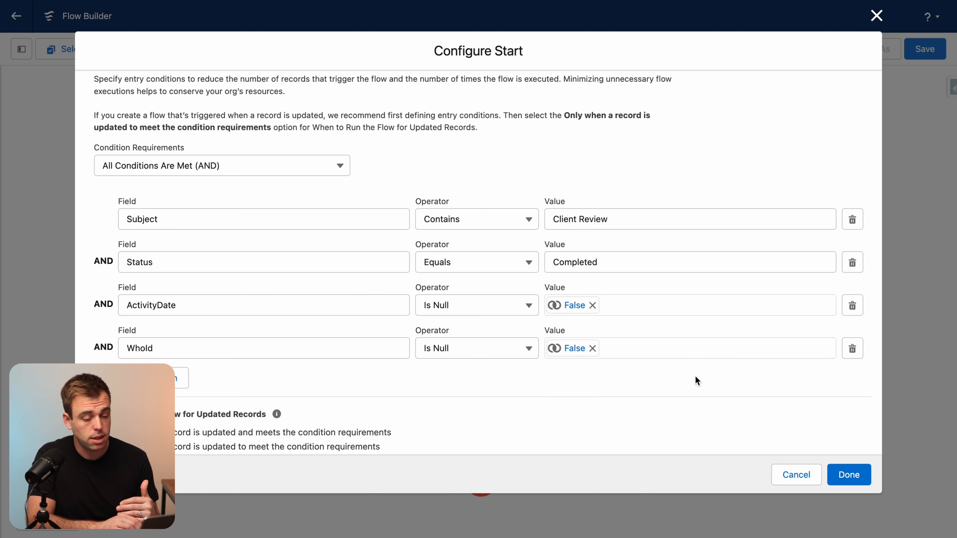
{"action": "left_click", "coordinate": [849, 474]}
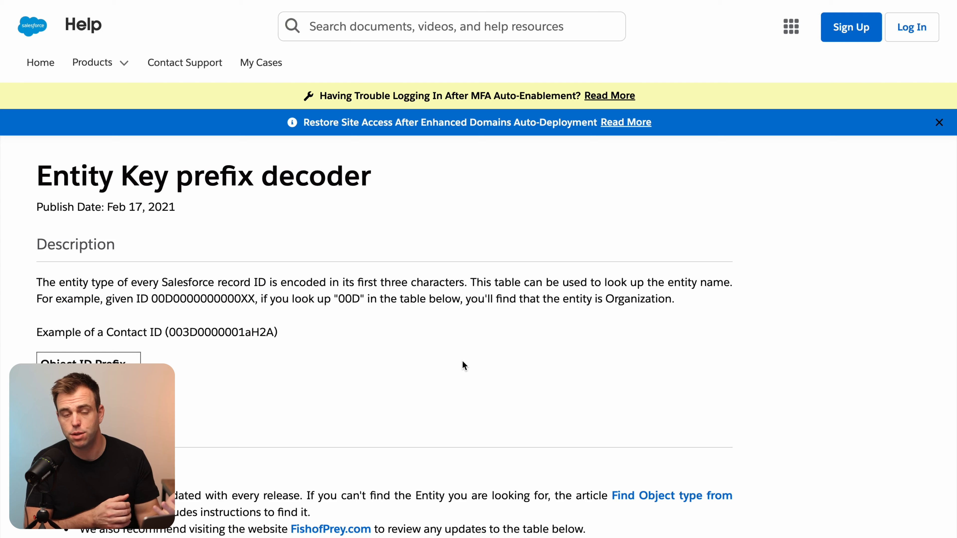
Examine the Record ID Prefix Decoder table in the Entity Key prefix decoder help article for how prefixes identify entities
{"action": "scroll", "coordinate": [462, 359], "scroll_direction": "down", "scroll_amount": 8}
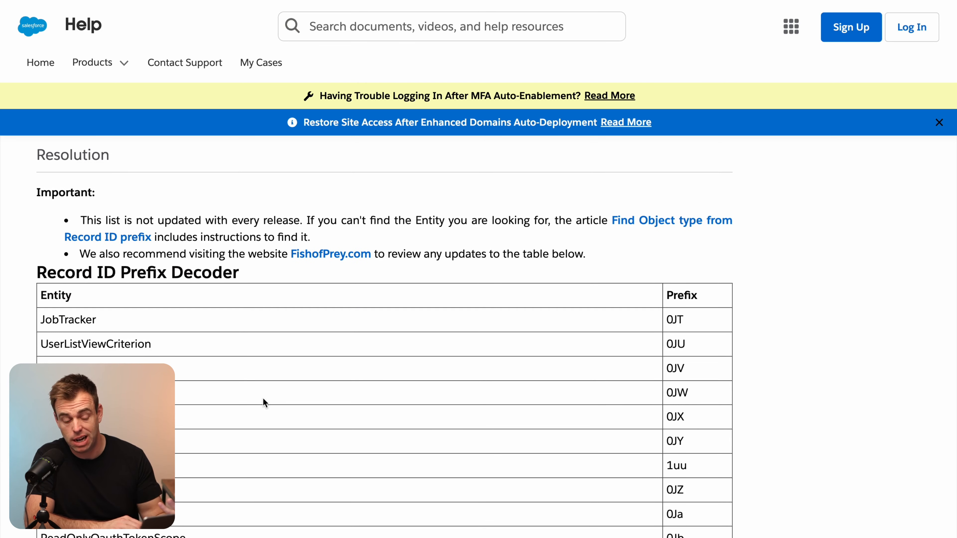
{"action": "scroll", "coordinate": [263, 397], "scroll_direction": "down", "scroll_amount": 1}
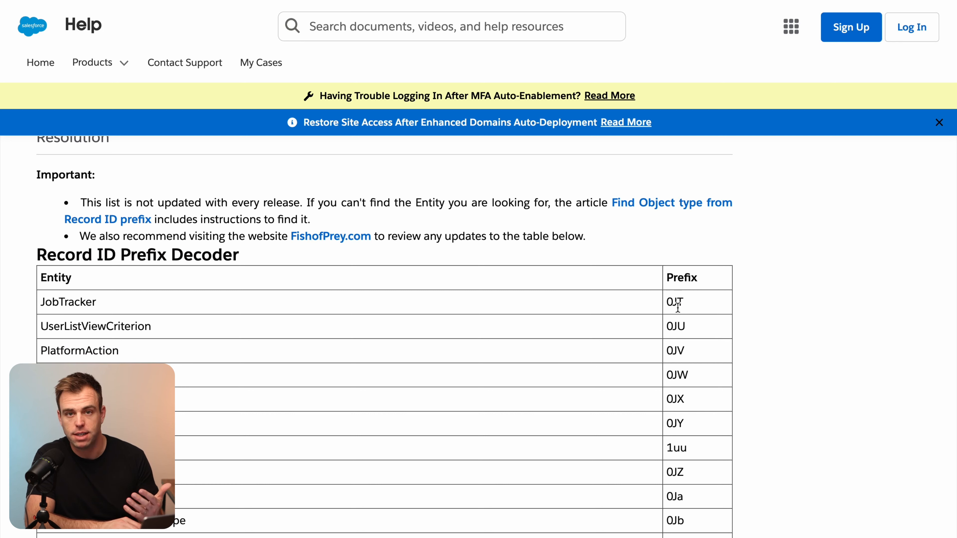
{"action": "scroll", "coordinate": [771, 377], "scroll_direction": "up", "scroll_amount": 1}
{"action": "scroll", "coordinate": [770, 379], "scroll_direction": "down", "scroll_amount": 2}
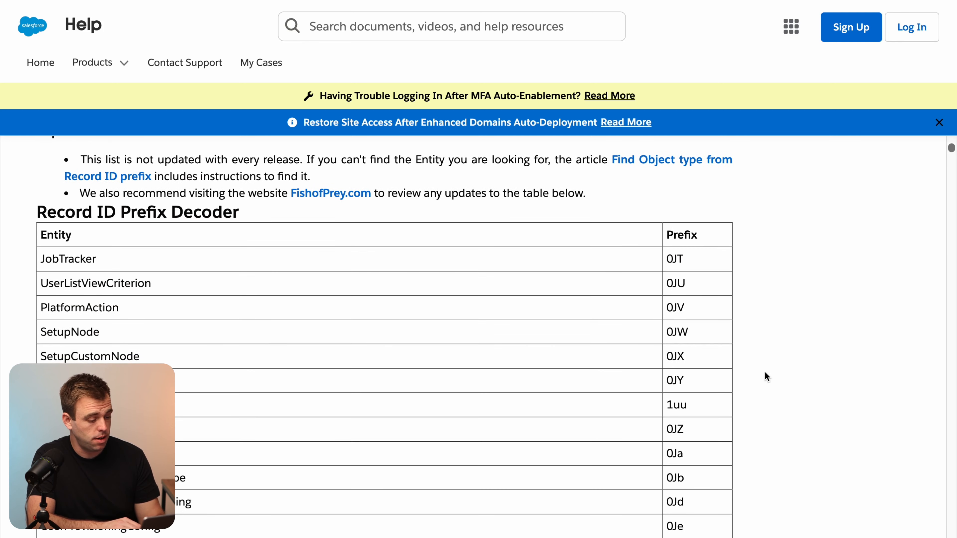
{"action": "scroll", "coordinate": [769, 381], "scroll_direction": "down", "scroll_amount": 1}
{"action": "left_click_drag", "start_coordinate": [684, 238], "coordinate": [672, 239]}
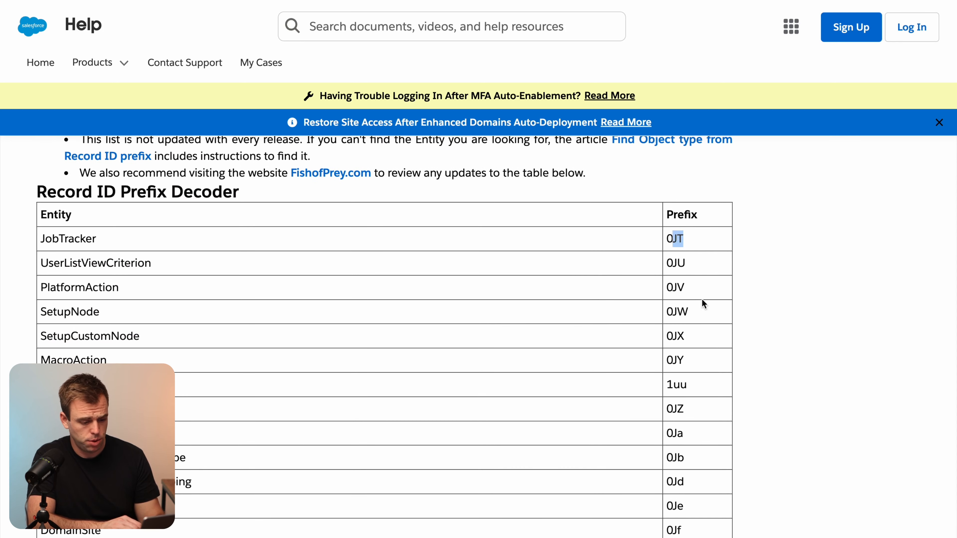
{"action": "scroll", "coordinate": [702, 301], "scroll_direction": "down", "scroll_amount": 2}
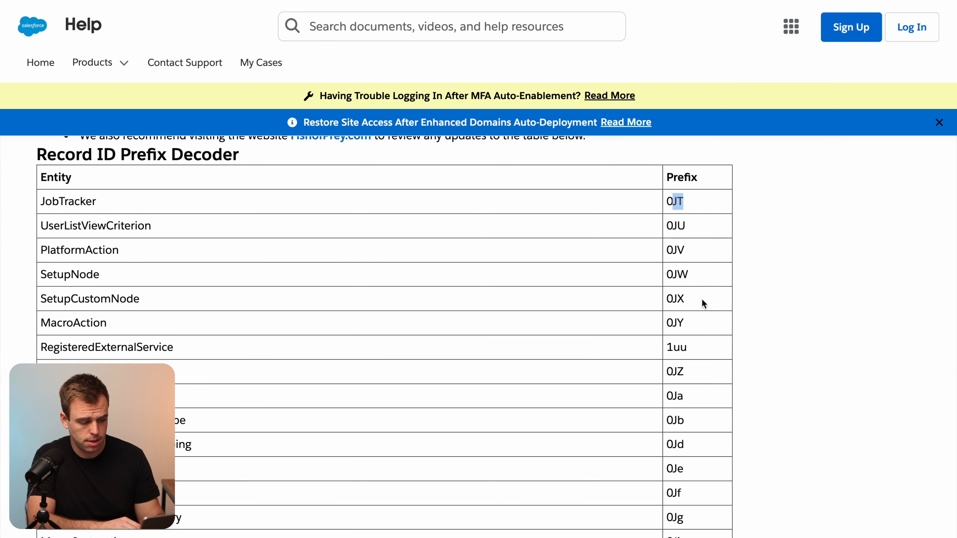
{"action": "left_click_drag", "start_coordinate": [698, 298], "coordinate": [673, 299]}
{"action": "scroll", "coordinate": [623, 419], "scroll_direction": "down", "scroll_amount": 7}
{"action": "scroll", "coordinate": [623, 419], "scroll_direction": "up", "scroll_amount": 15}
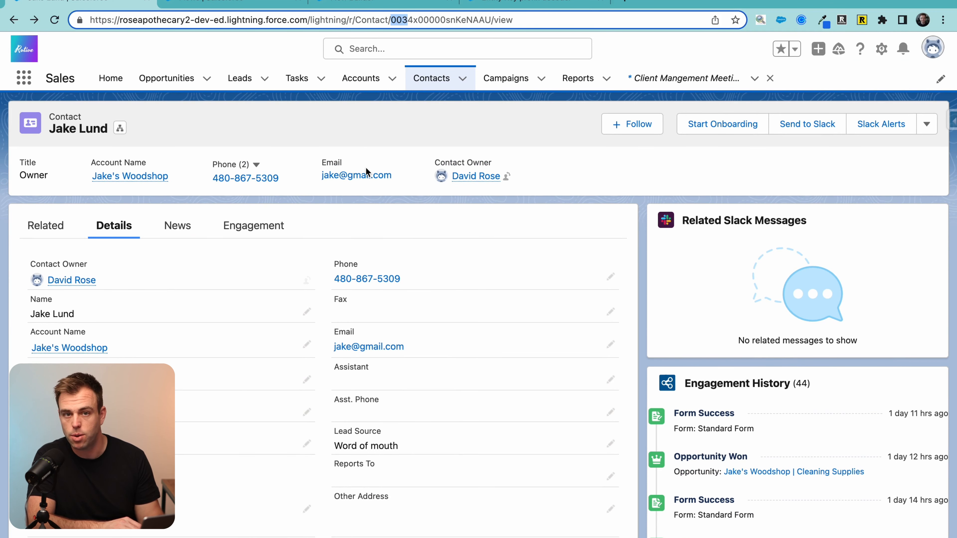
Compare the record ID prefixes in the addresses of another contact and a lead, and check the help article's entity prefix table
{"action": "left_click", "coordinate": [146, 177]}
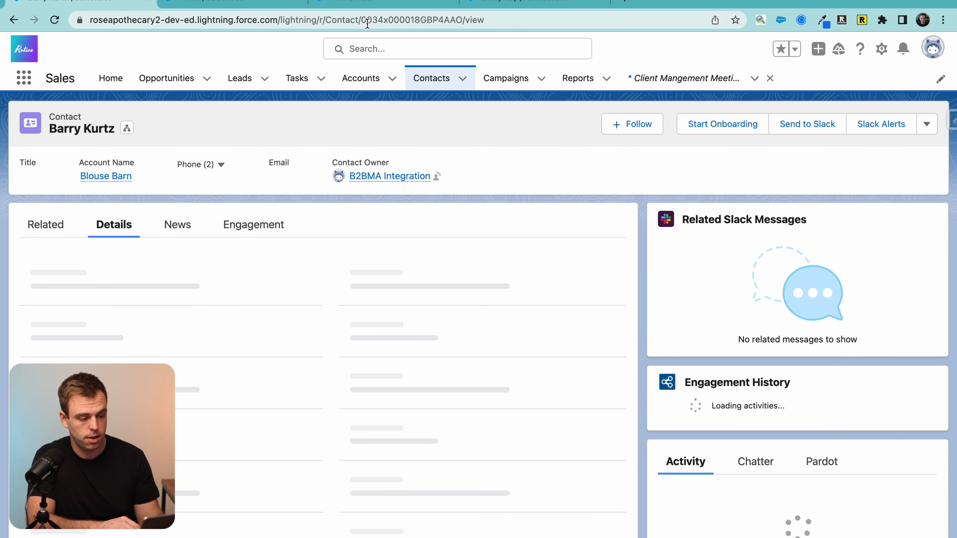
{"action": "left_click", "coordinate": [241, 85]}
{"action": "left_click", "coordinate": [99, 201]}
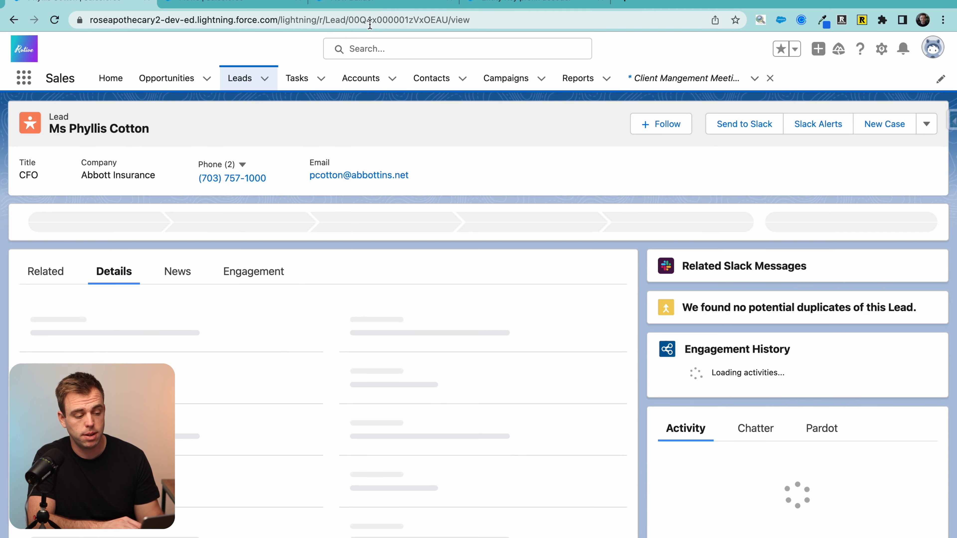
{"action": "left_click", "coordinate": [526, 2]}
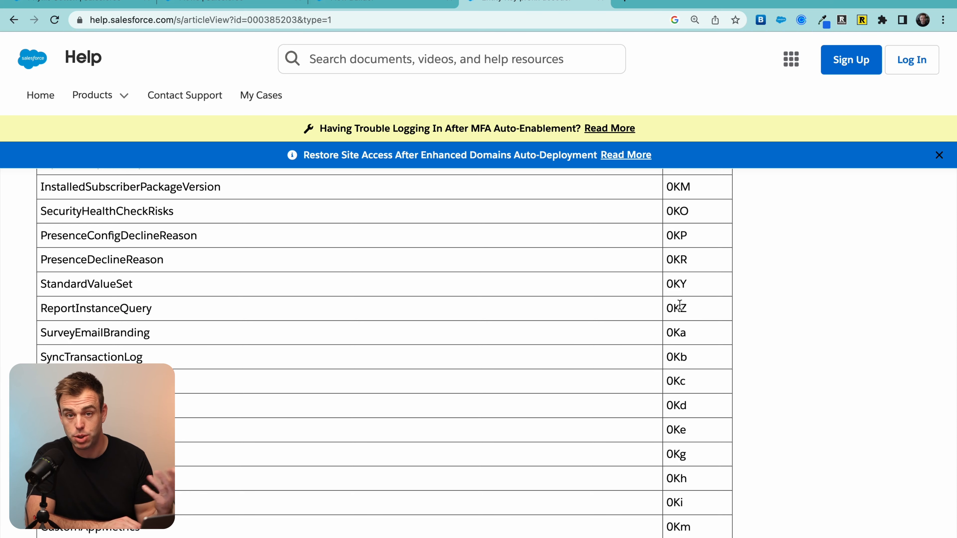
Return to the flow and add a Decision element labelled "Is Related Record a Contact?" before the Update Related Contact element
{"action": "left_click", "coordinate": [390, 5]}
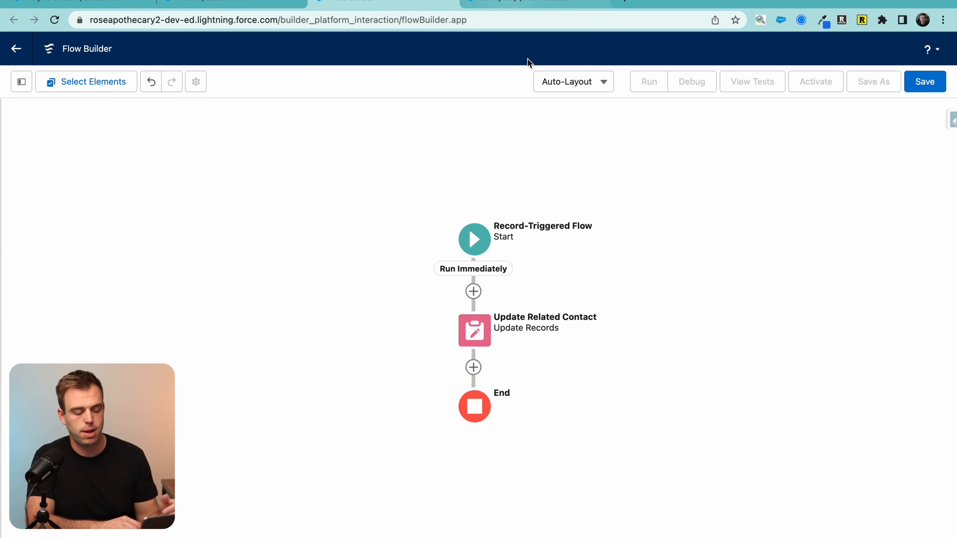
{"action": "left_click", "coordinate": [473, 291]}
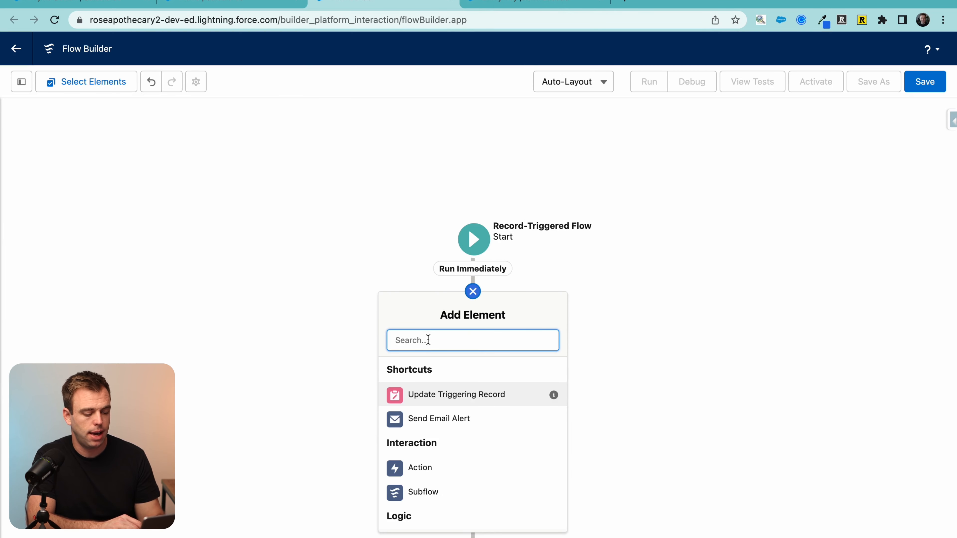
{"action": "type", "text": "dec"}
{"action": "key", "text": "Return"}
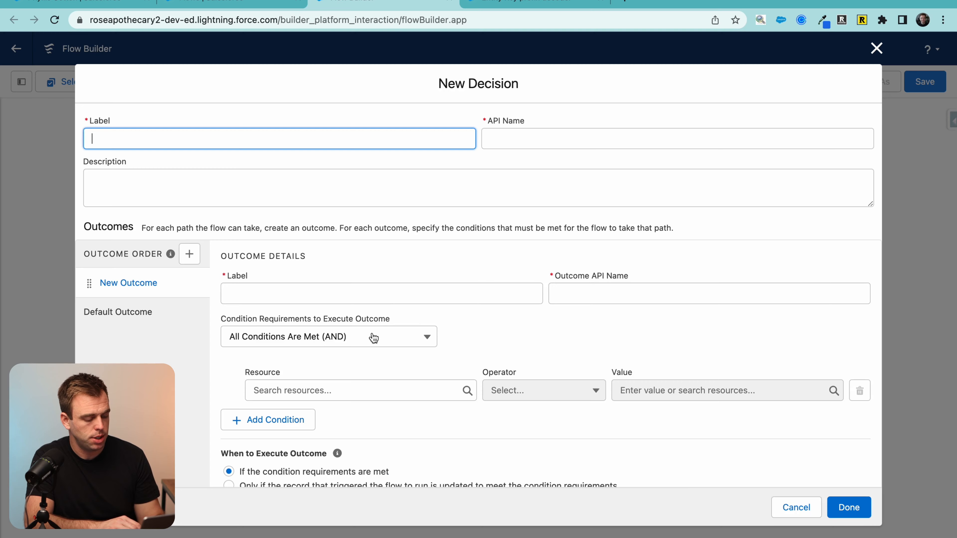
{"action": "scroll", "coordinate": [373, 338], "scroll_direction": "down", "scroll_amount": 1}
{"action": "type", "text": "Is Related Record a Contact?"}
Label the decision's first outcome "Yes, Contact" with the API name Yes_Contact
{"action": "left_click", "coordinate": [266, 290]}
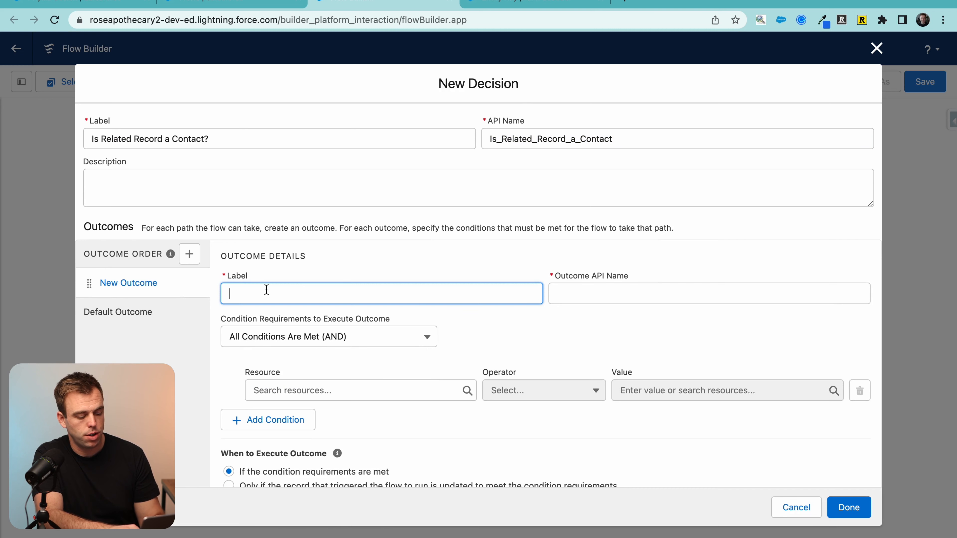
{"action": "type", "text": "Yes, Con"}
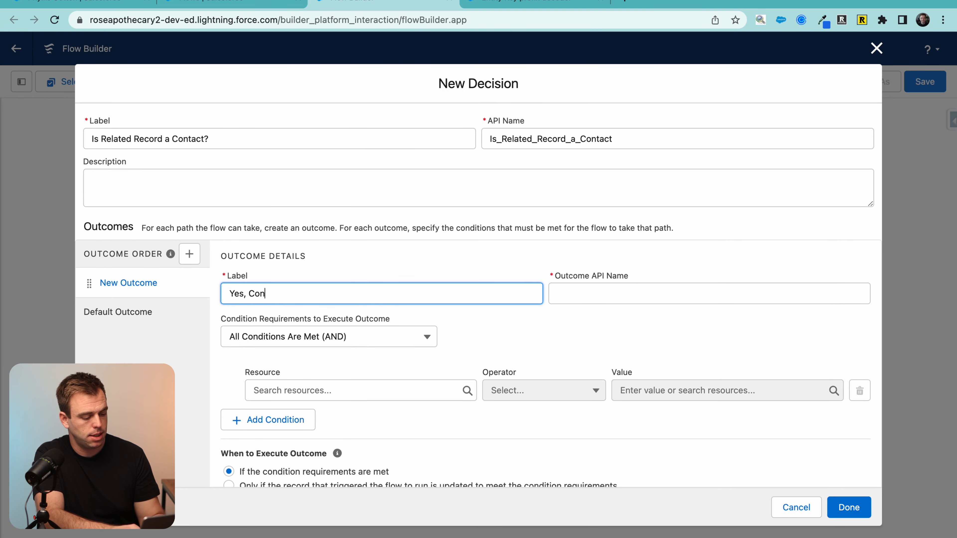
{"action": "type", "text": "tact"}
{"action": "key", "text": "Tab"}
{"action": "scroll", "coordinate": [442, 368], "scroll_direction": "down", "scroll_amount": 1}
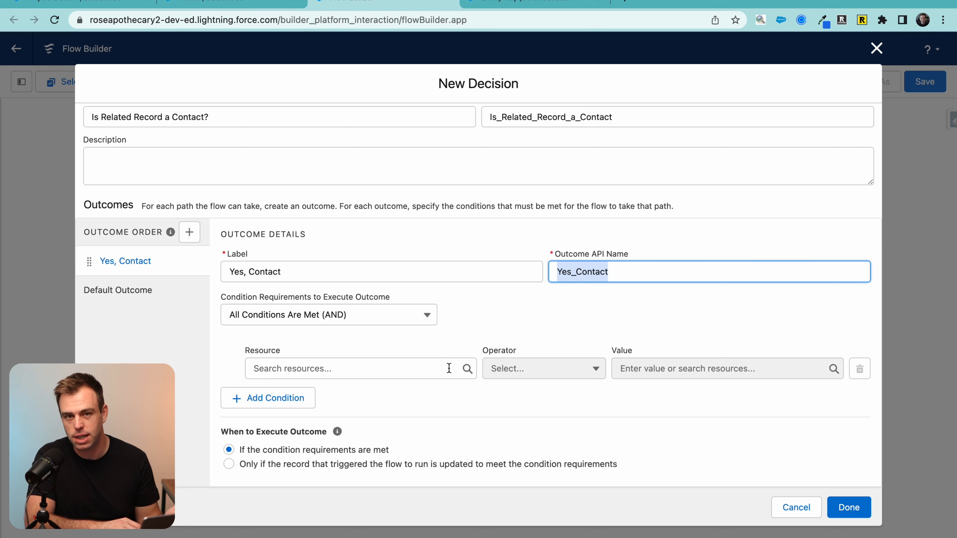
Set the resource of the Yes, Contact outcome's condition to the WhoId field of $Record
{"action": "left_click", "coordinate": [417, 361]}
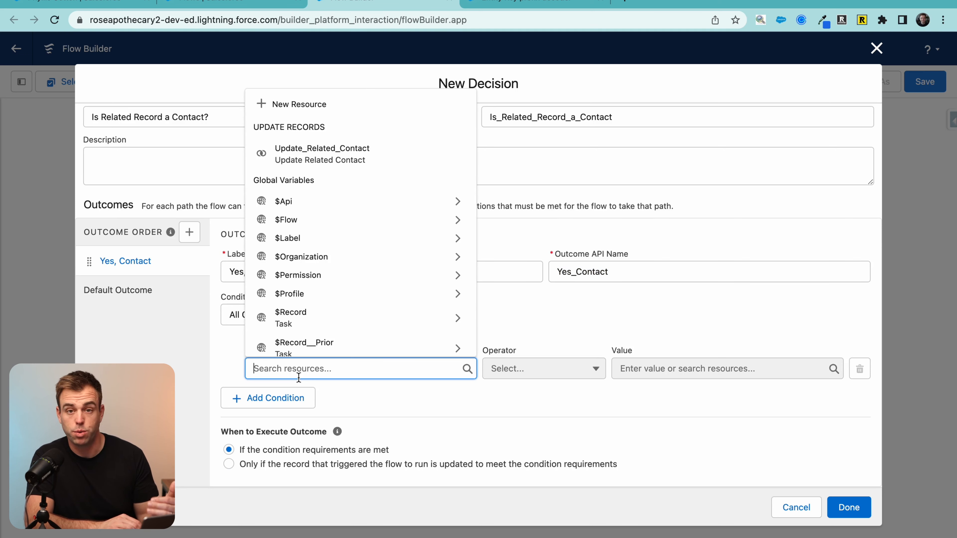
{"action": "left_click", "coordinate": [305, 321]}
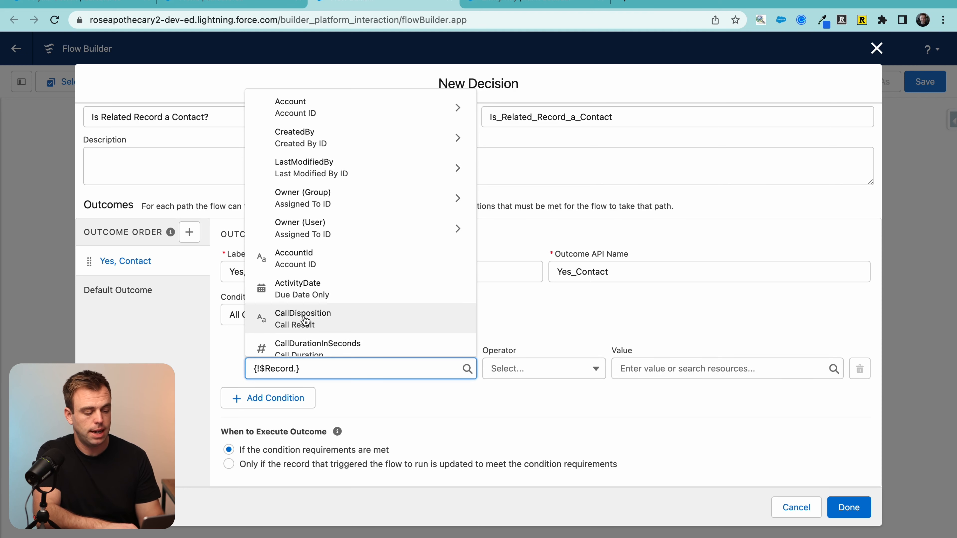
{"action": "type", "text": "whoid"}
{"action": "left_click", "coordinate": [294, 334]}
{"action": "left_click", "coordinate": [405, 390]}
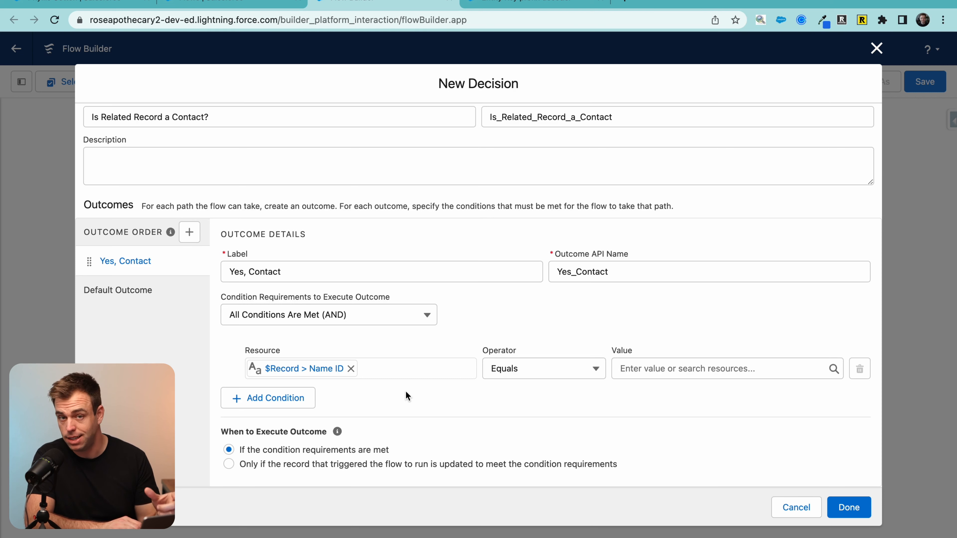
Complete the outcome's condition with the operator Starts With and the value 003, check it against a contact's record ID, and finish the decision
{"action": "left_click", "coordinate": [512, 379]}
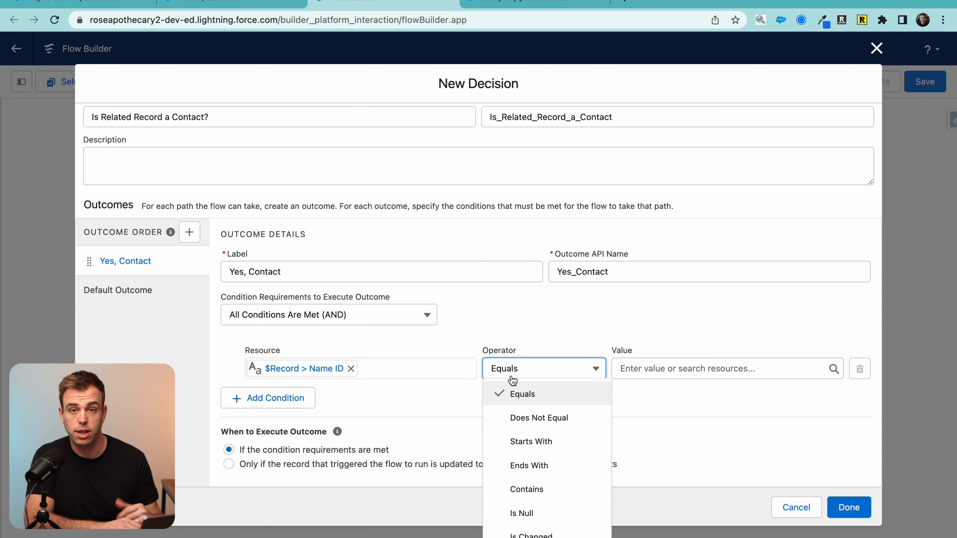
{"action": "left_click", "coordinate": [531, 439]}
{"action": "left_click", "coordinate": [651, 370]}
{"action": "type", "text": "00"}
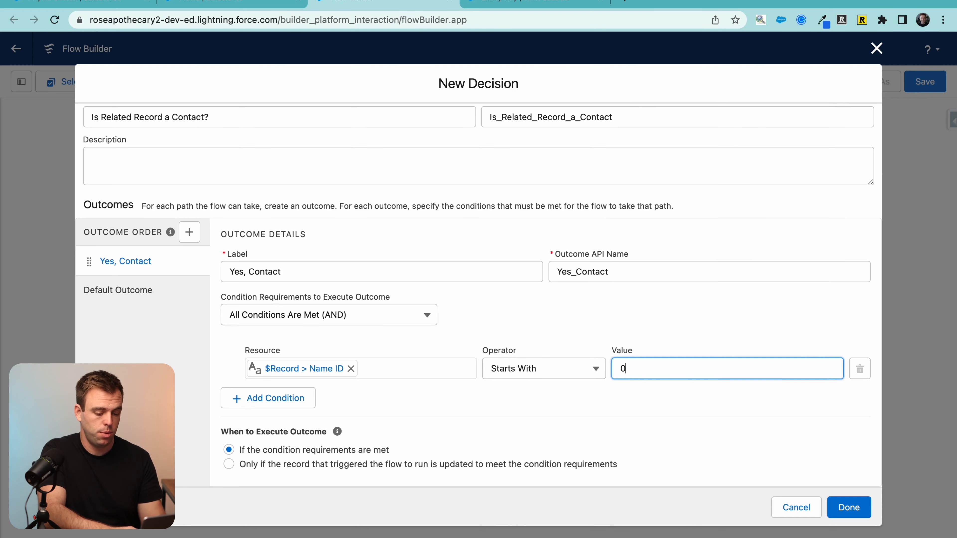
{"action": "type", "text": "3"}
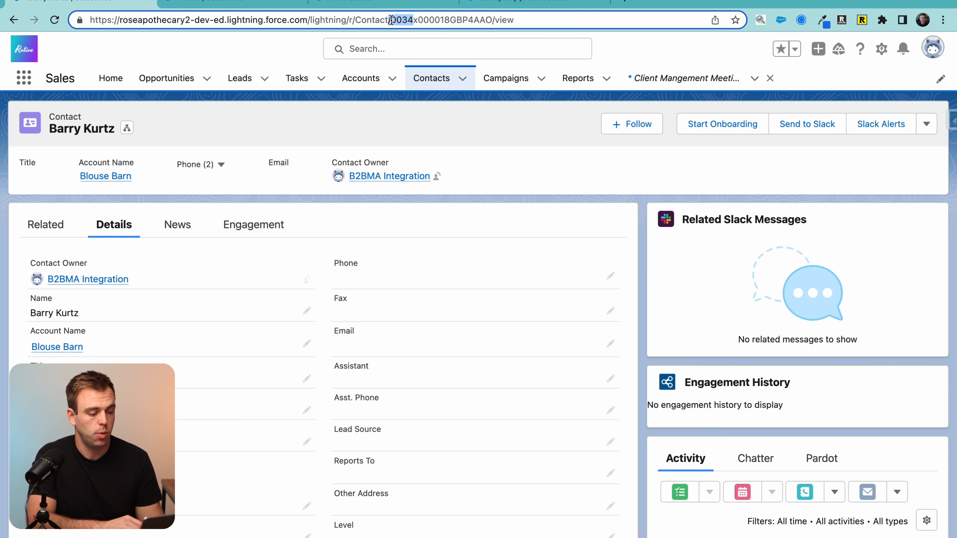
{"action": "left_click", "coordinate": [260, 4]}
{"action": "left_click", "coordinate": [398, 7]}
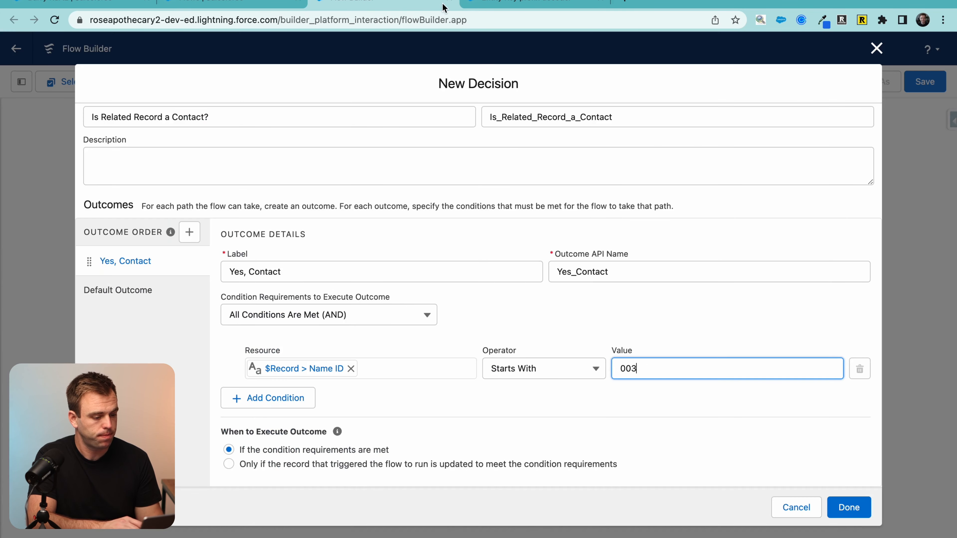
{"action": "left_click", "coordinate": [848, 507]}
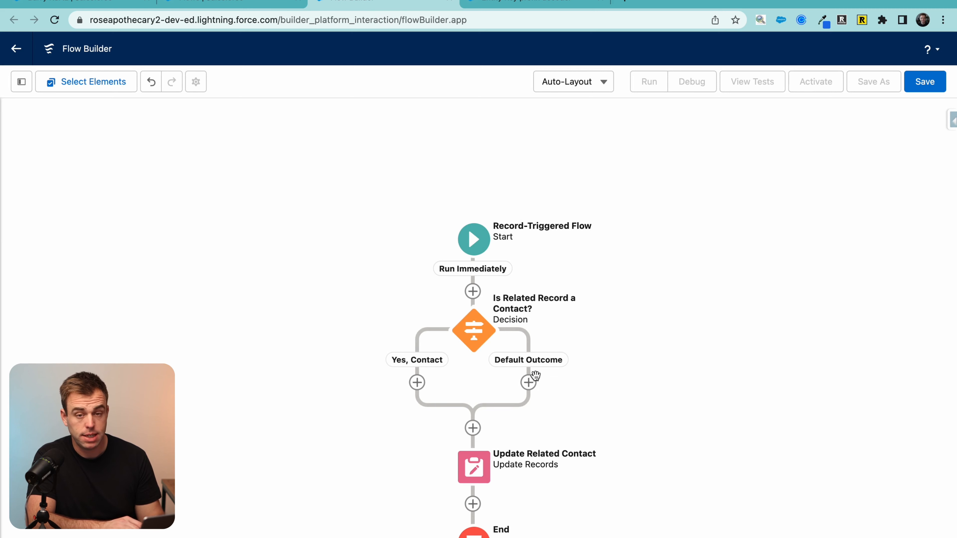
End the flow on the Default Outcome path and save the flow as "Task - Update Last Client Meeting"
{"action": "left_click", "coordinate": [528, 383]}
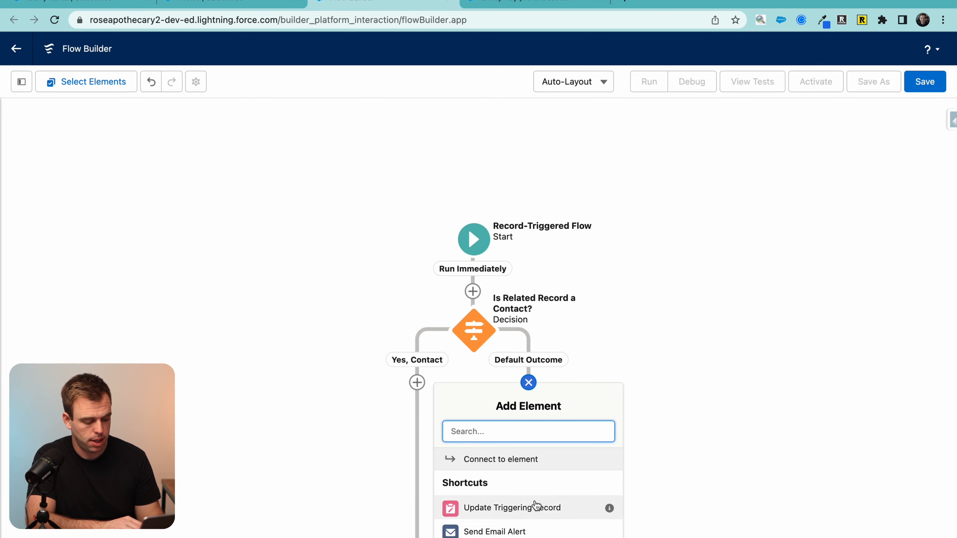
{"action": "scroll", "coordinate": [535, 505], "scroll_direction": "down", "scroll_amount": 6}
{"action": "left_click", "coordinate": [506, 488]}
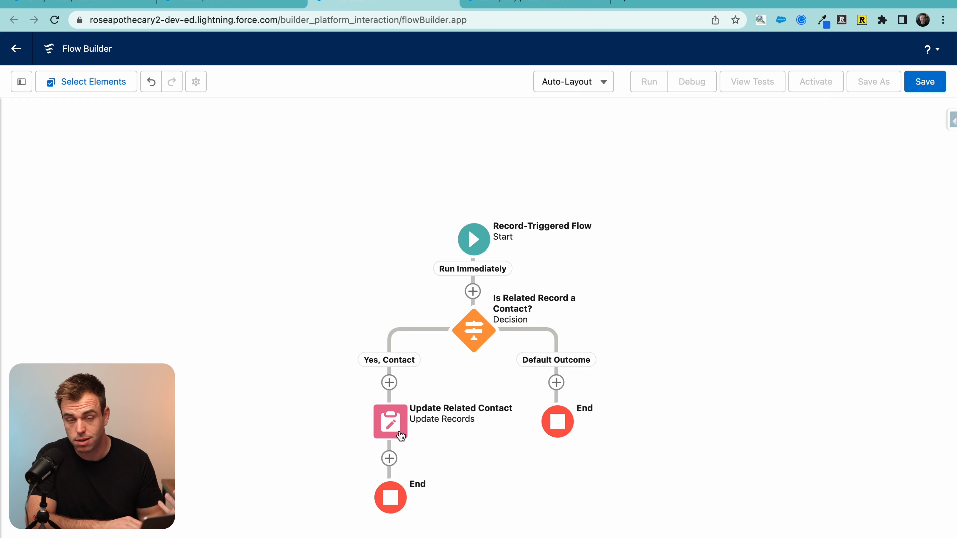
{"action": "left_click", "coordinate": [925, 81]}
{"action": "type", "text": "Task - Update"}
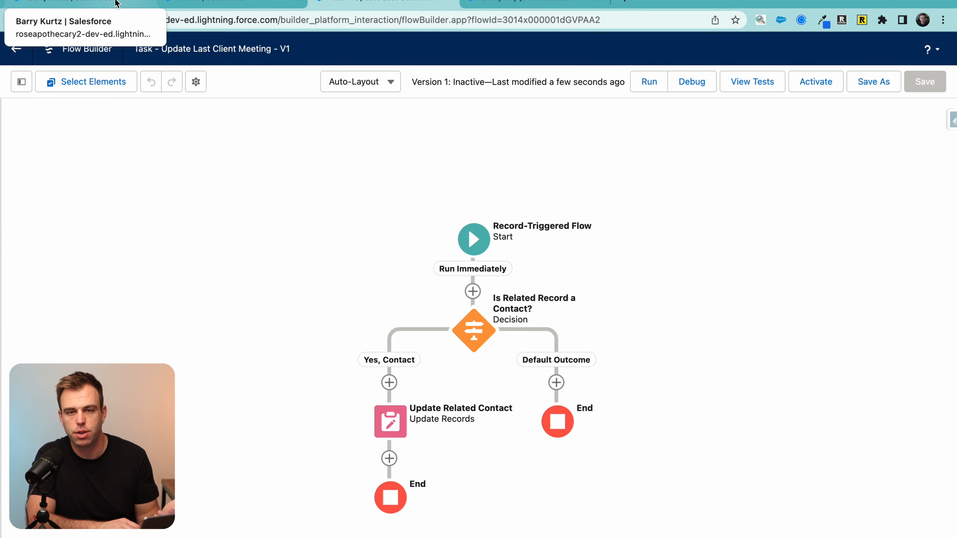
Go to the contact record and start a new task with the subject Client Meeting and the due date March 7, 2023
{"action": "left_click", "coordinate": [103, 4]}
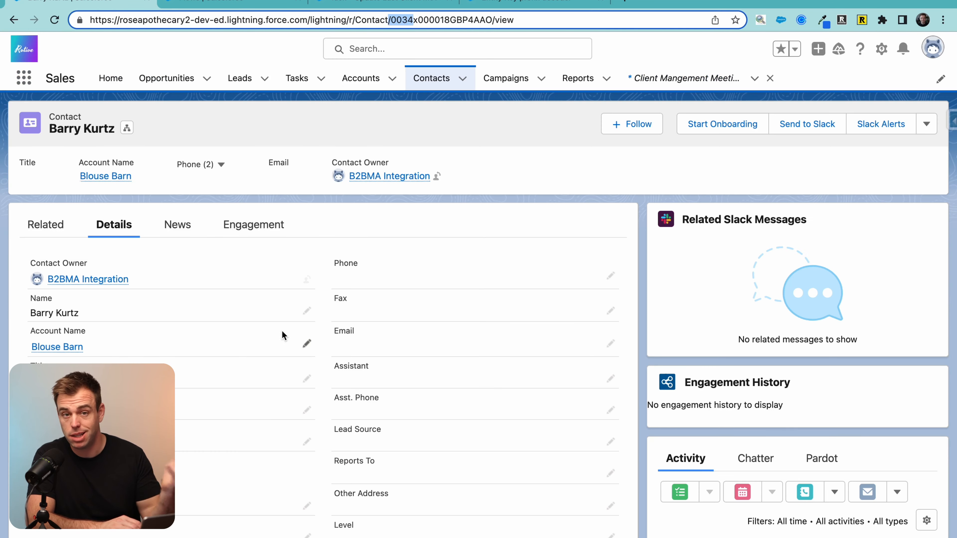
{"action": "left_click", "coordinate": [46, 224]}
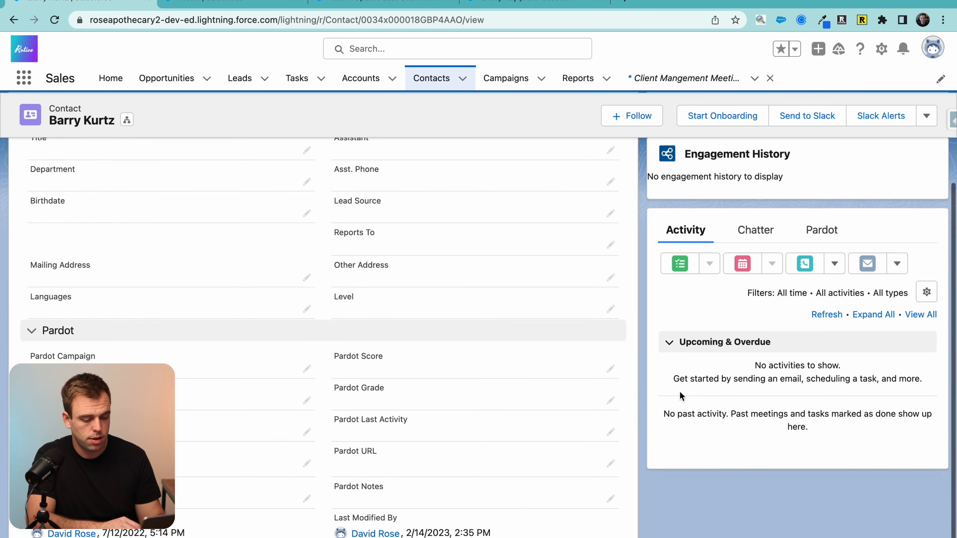
{"action": "scroll", "coordinate": [679, 392], "scroll_direction": "down", "scroll_amount": 1}
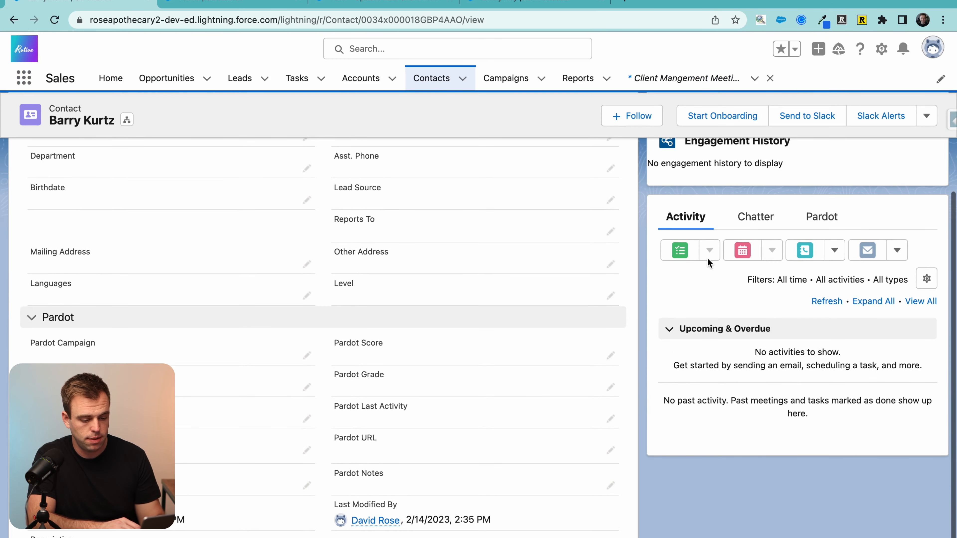
{"action": "left_click", "coordinate": [680, 250]}
{"action": "type", "text": "Client Meeting"}
{"action": "left_click", "coordinate": [712, 365]}
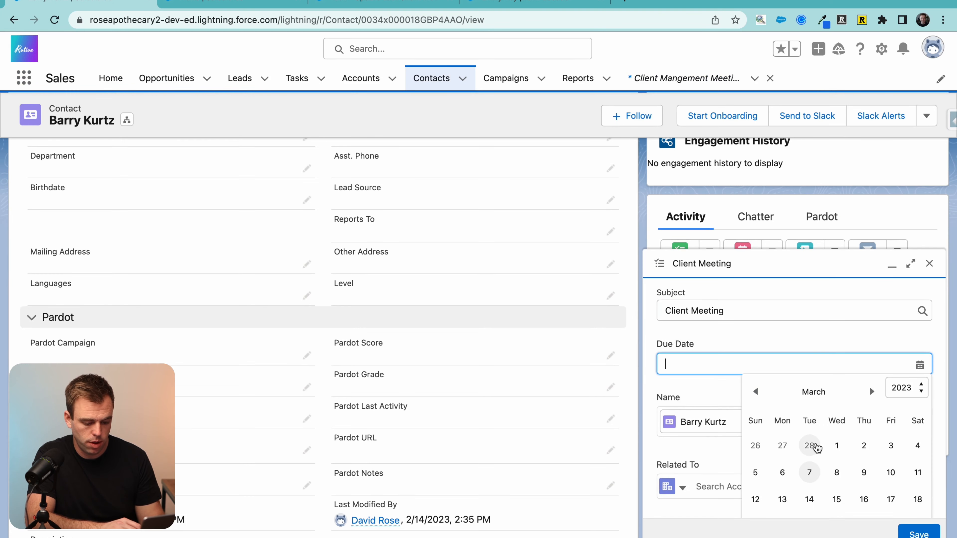
{"action": "left_click", "coordinate": [809, 473]}
Set the new task's status to Completed and save the task
{"action": "scroll", "coordinate": [805, 357], "scroll_direction": "down", "scroll_amount": 3}
{"action": "left_click", "coordinate": [832, 485]}
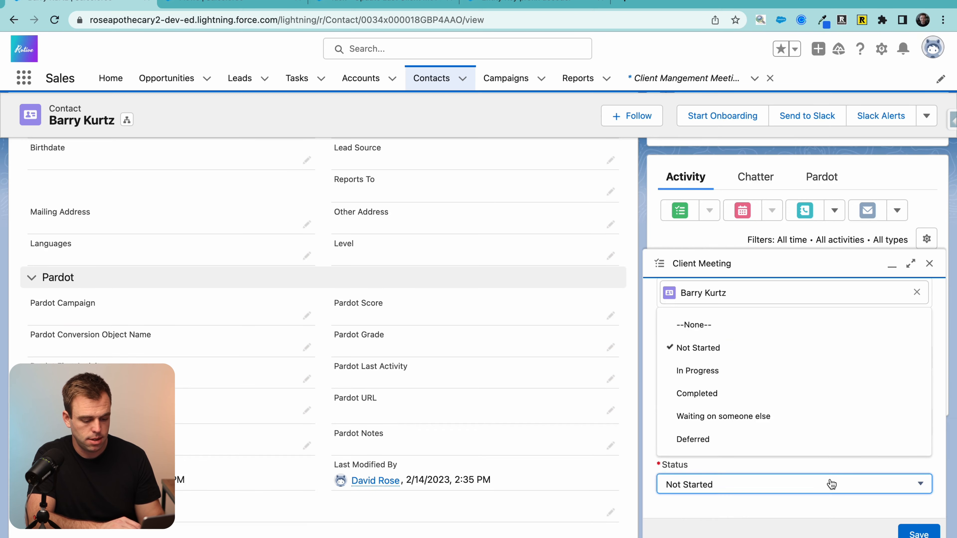
{"action": "left_click", "coordinate": [758, 393]}
{"action": "left_click", "coordinate": [918, 532]}
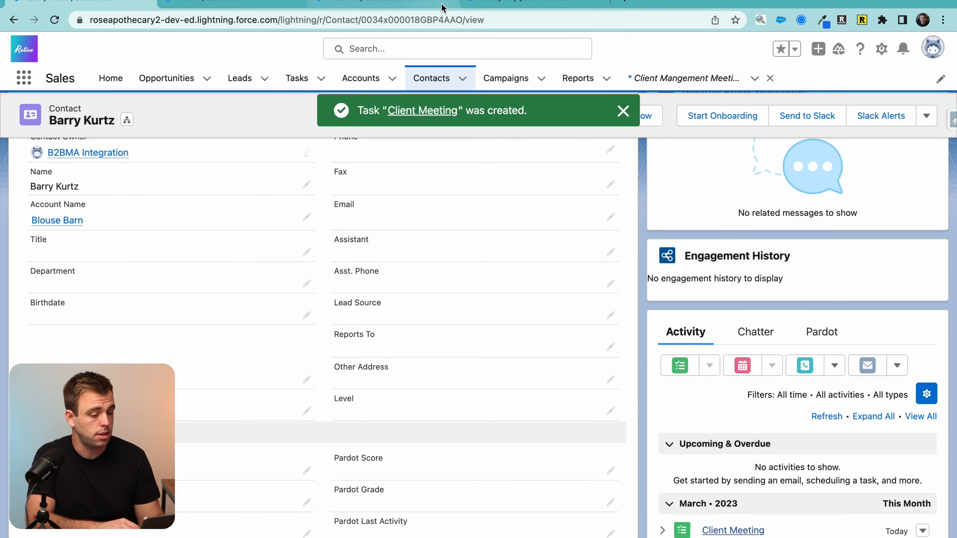
Return to the flow, start a debug session and choose the Client Meeting task as the triggering record
{"action": "left_click", "coordinate": [490, 5]}
{"action": "left_click", "coordinate": [387, 6]}
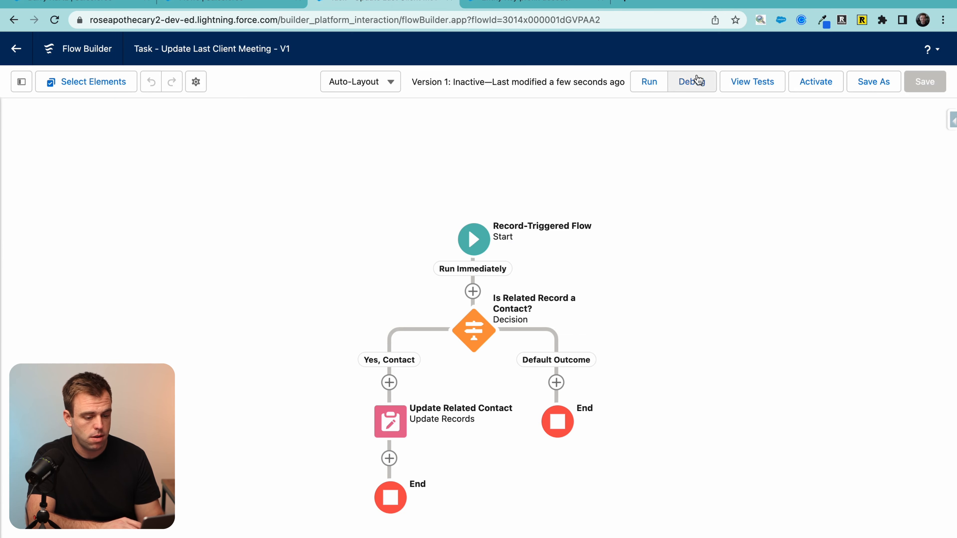
{"action": "left_click", "coordinate": [708, 80]}
{"action": "left_click", "coordinate": [380, 459]}
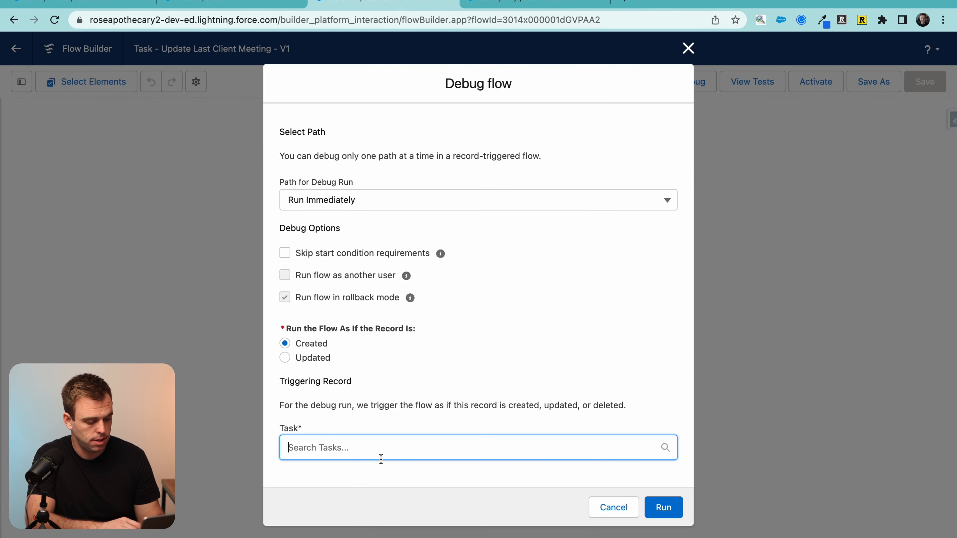
{"action": "scroll", "coordinate": [483, 323], "scroll_direction": "down", "scroll_amount": 2}
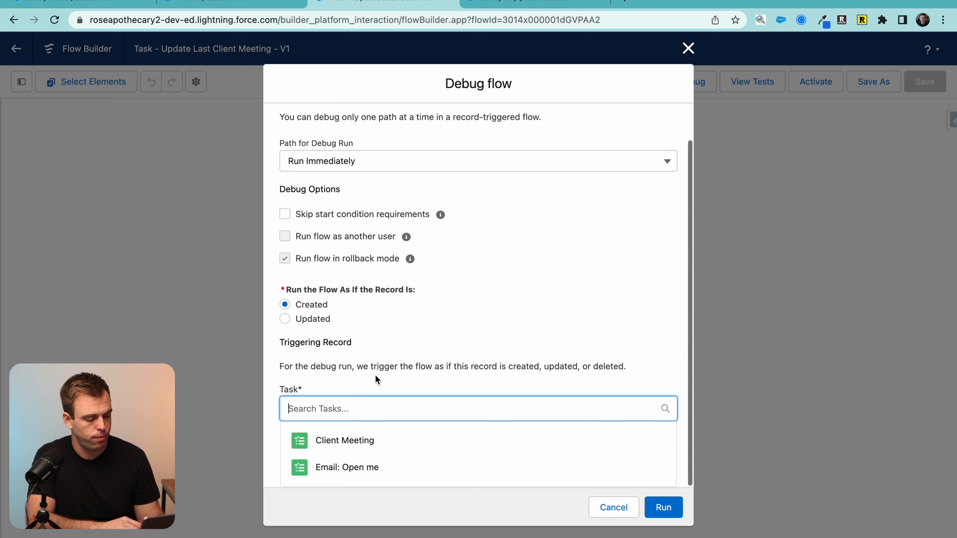
{"action": "left_click", "coordinate": [350, 440]}
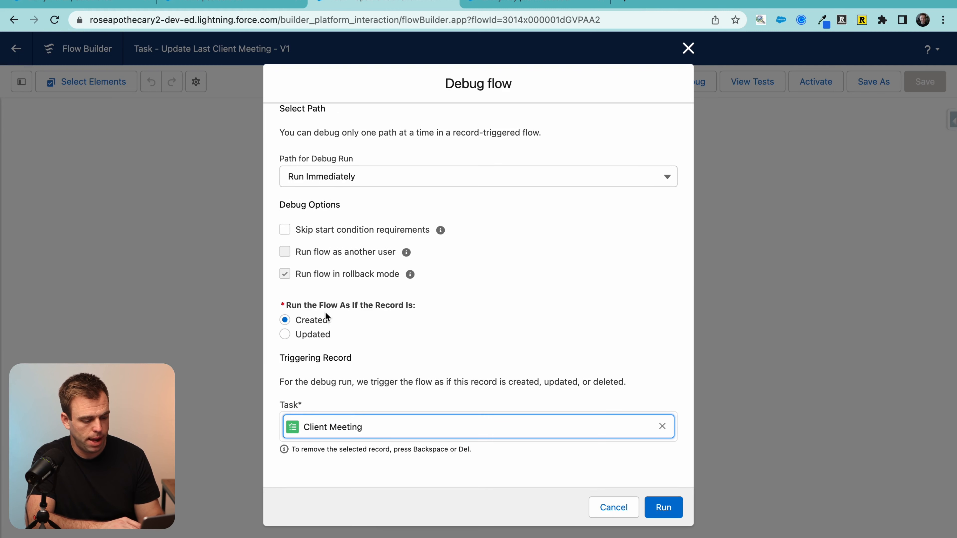
Run the debug as if the Client Meeting task record is updated
{"action": "left_click", "coordinate": [297, 333]}
{"action": "scroll", "coordinate": [437, 340], "scroll_direction": "down", "scroll_amount": 2}
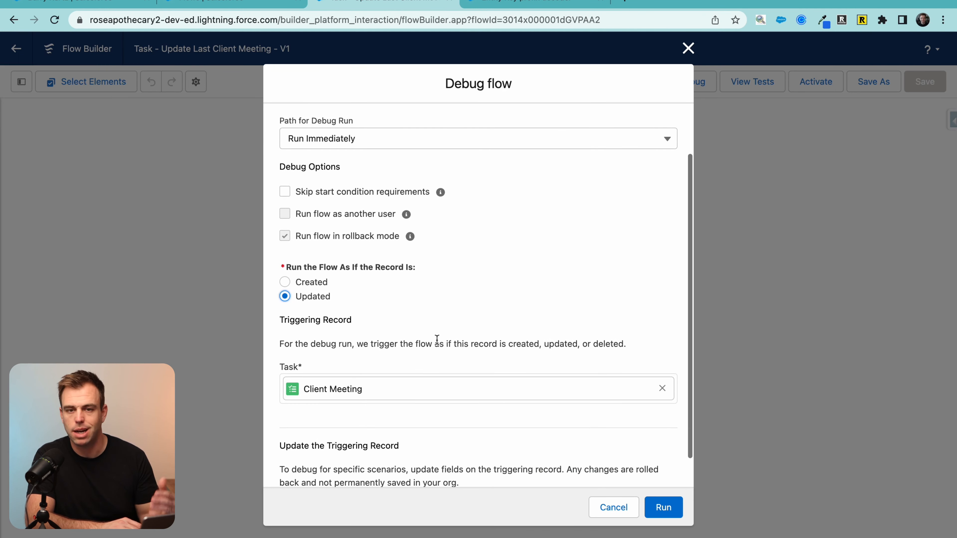
{"action": "scroll", "coordinate": [380, 214], "scroll_direction": "down", "scroll_amount": 1}
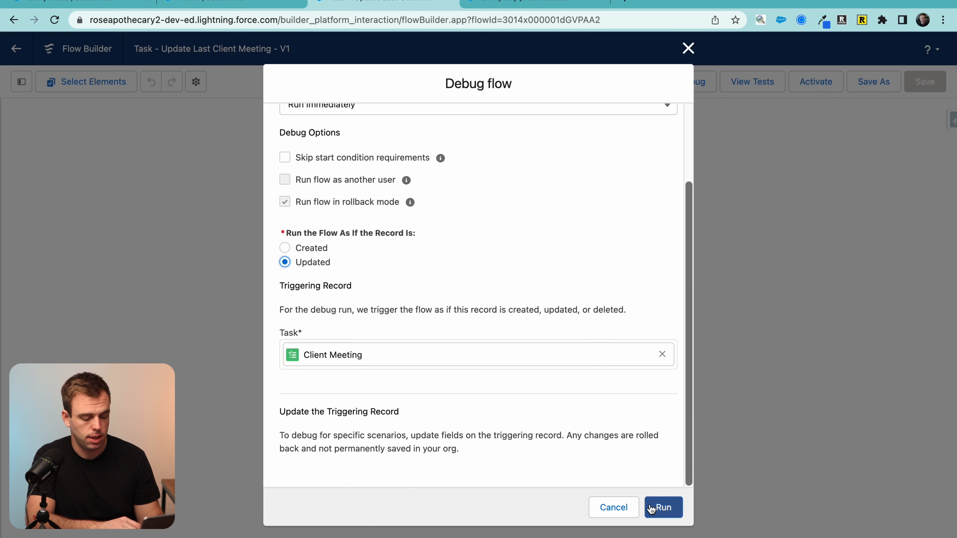
{"action": "left_click", "coordinate": [651, 505]}
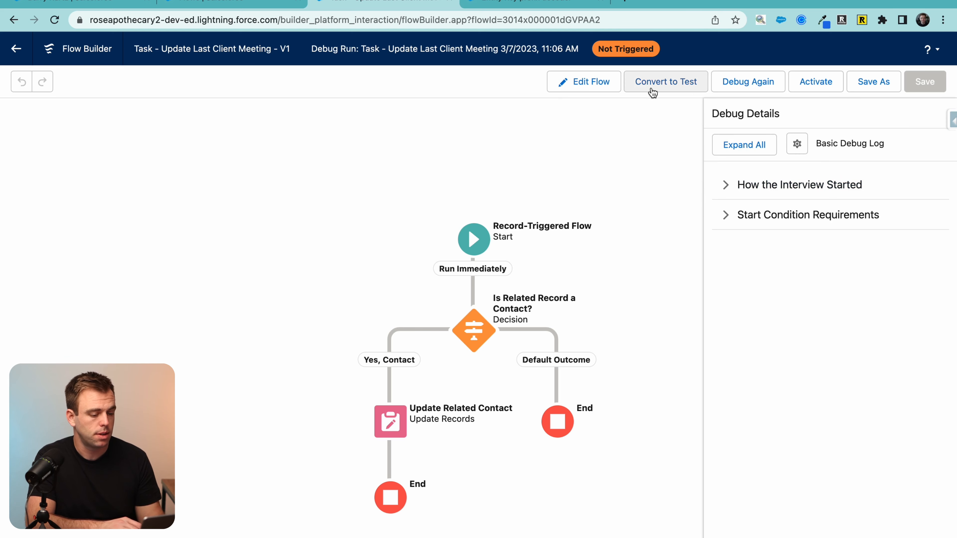
Debug the flow again as if the Client Meeting task is created, skipping the start condition requirements
{"action": "left_click", "coordinate": [717, 86]}
{"action": "scroll", "coordinate": [573, 296], "scroll_direction": "down", "scroll_amount": 1}
{"action": "left_click", "coordinate": [347, 438]}
{"action": "key", "text": "Down"}
{"action": "key", "text": "Return"}
{"action": "left_click", "coordinate": [287, 232]}
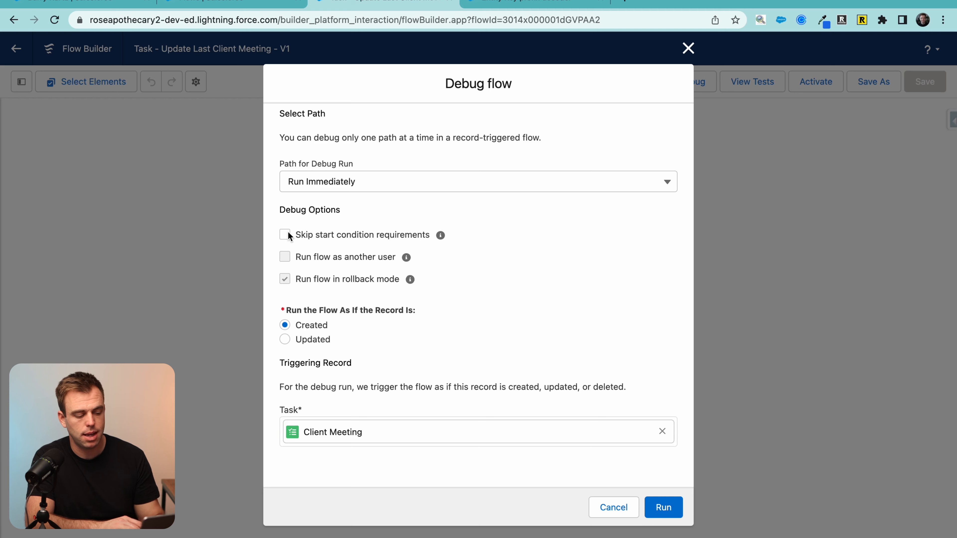
{"action": "scroll", "coordinate": [573, 275], "scroll_direction": "down", "scroll_amount": 1}
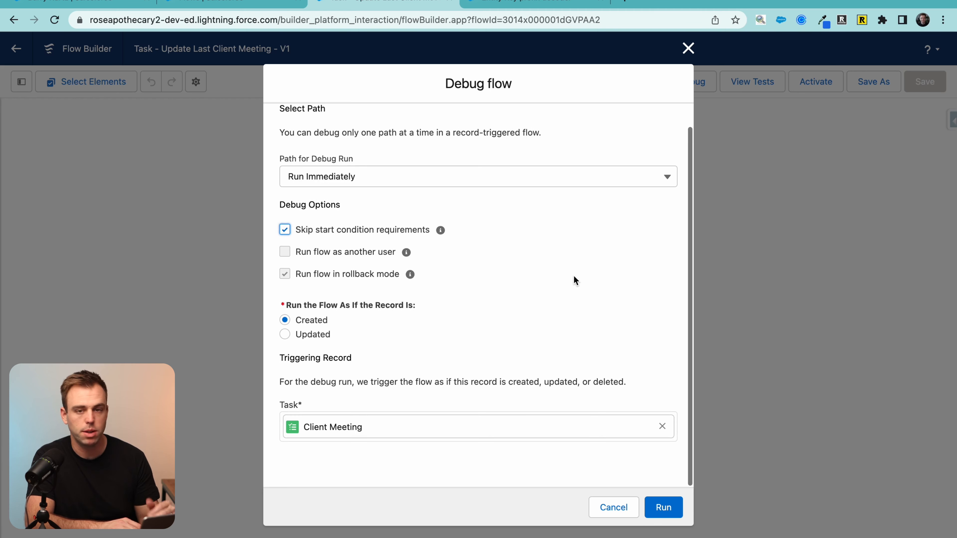
{"action": "left_click", "coordinate": [666, 506]}
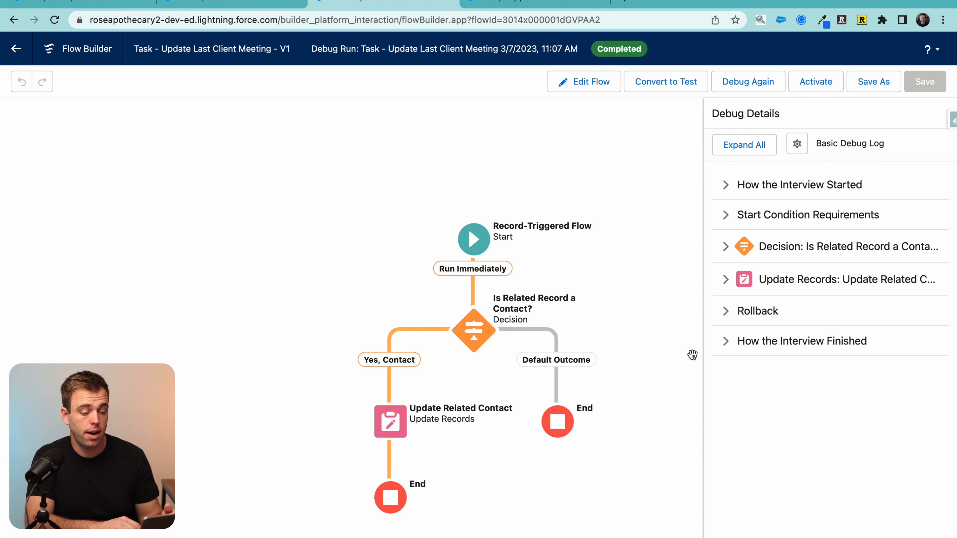
Examine the debug details of the related-record decision and of the Update Related Contact element
{"action": "scroll", "coordinate": [775, 311], "scroll_direction": "down", "scroll_amount": 1}
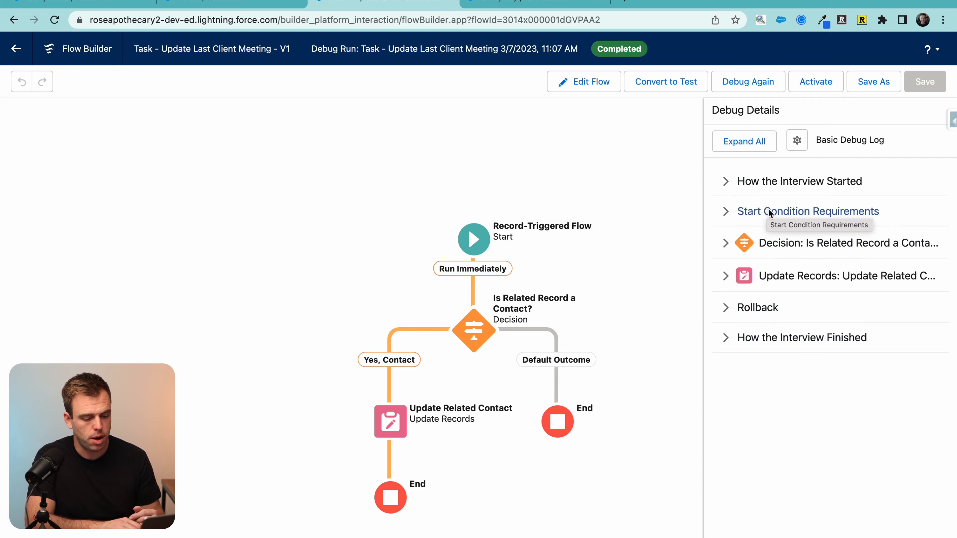
{"action": "left_click", "coordinate": [767, 244]}
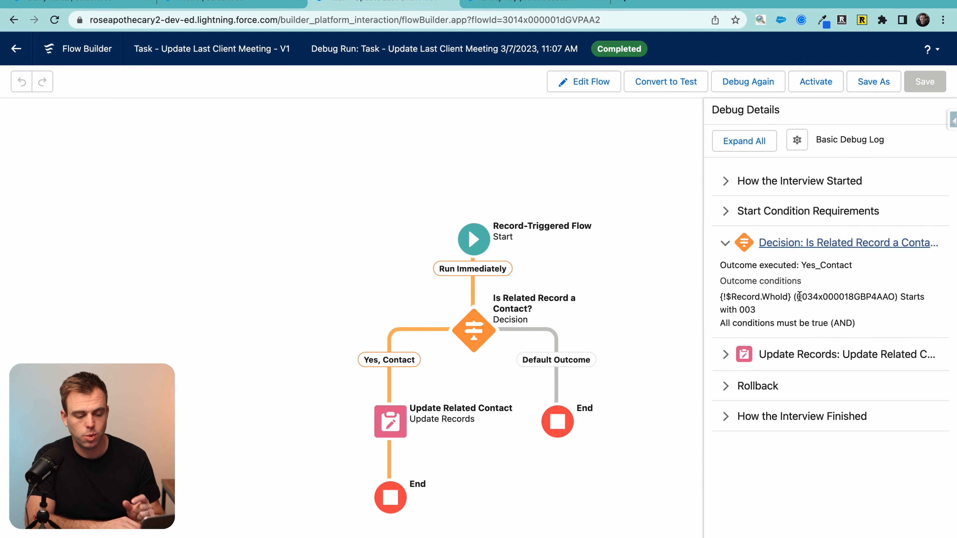
{"action": "left_click_drag", "start_coordinate": [731, 310], "coordinate": [881, 295]}
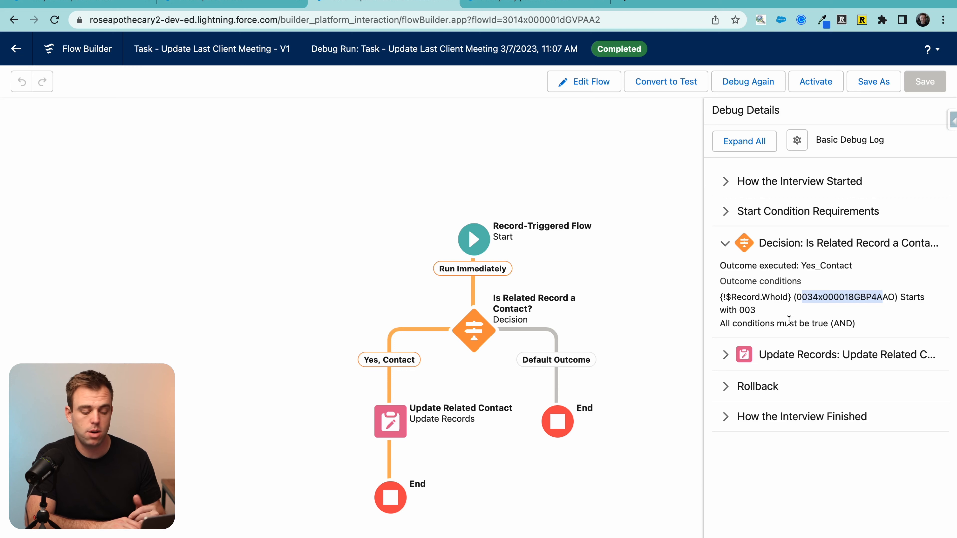
{"action": "left_click", "coordinate": [775, 354]}
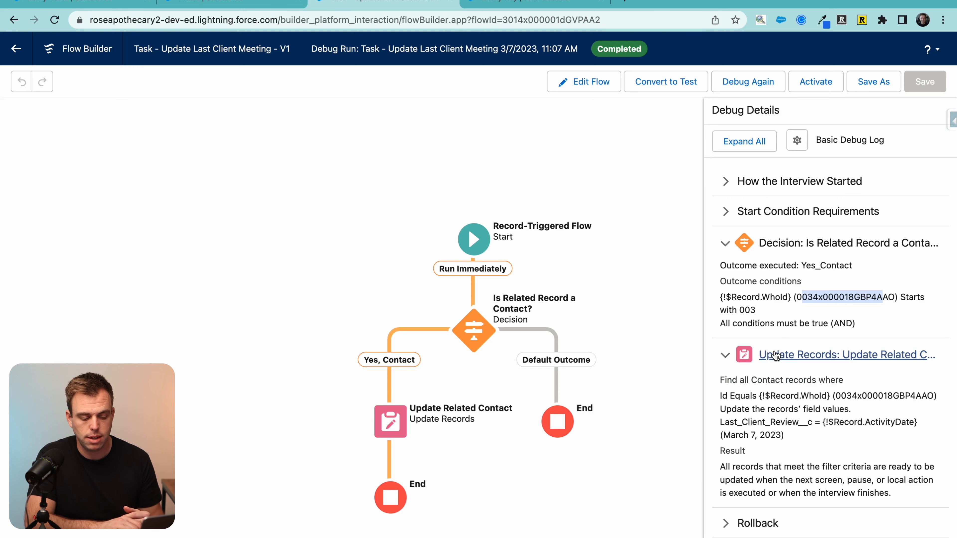
Go to a lead record and create a task with the subject Client Meeting - Lead and the due date March 7, 2023
{"action": "left_click", "coordinate": [100, 5]}
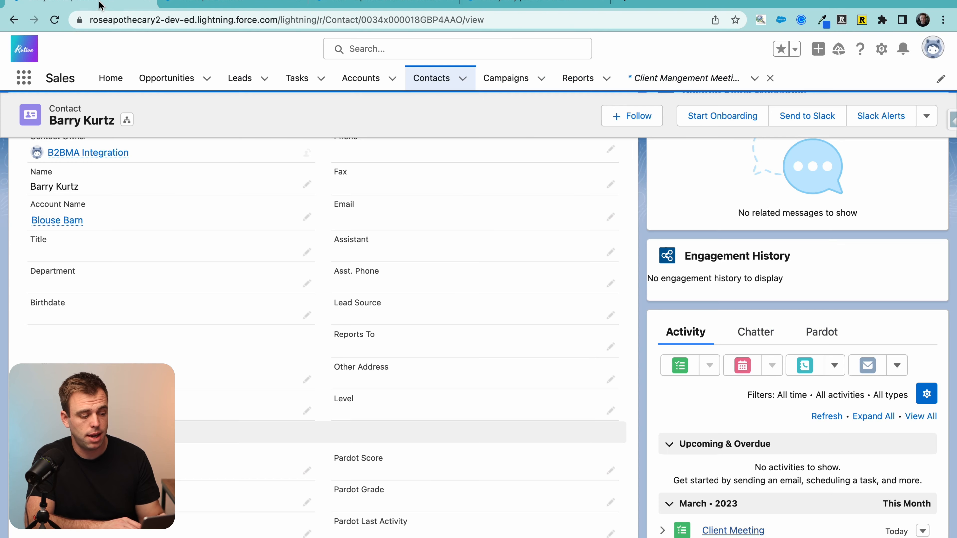
{"action": "left_click", "coordinate": [247, 80]}
{"action": "type", "text": "Clie"}
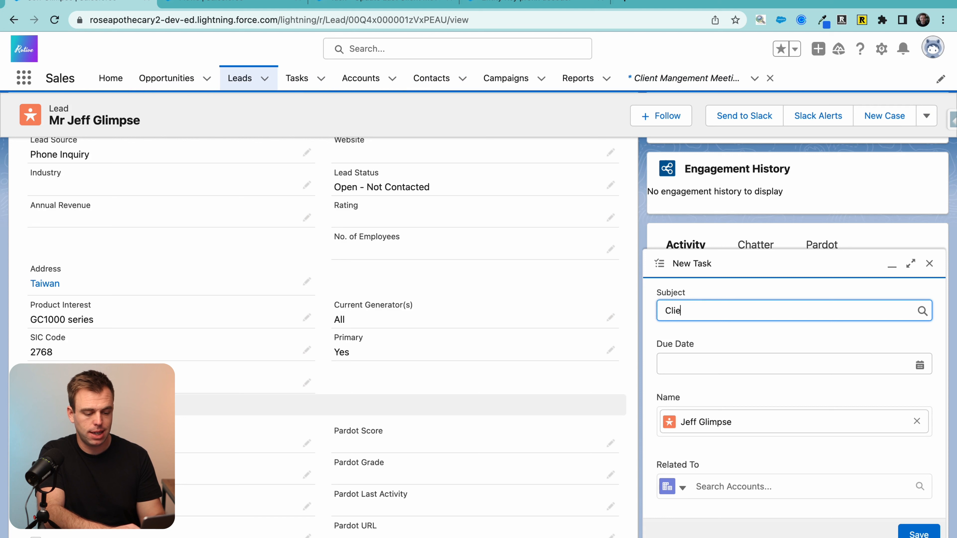
{"action": "type", "text": "nt Meeting - Lead"}
{"action": "left_click", "coordinate": [681, 360]}
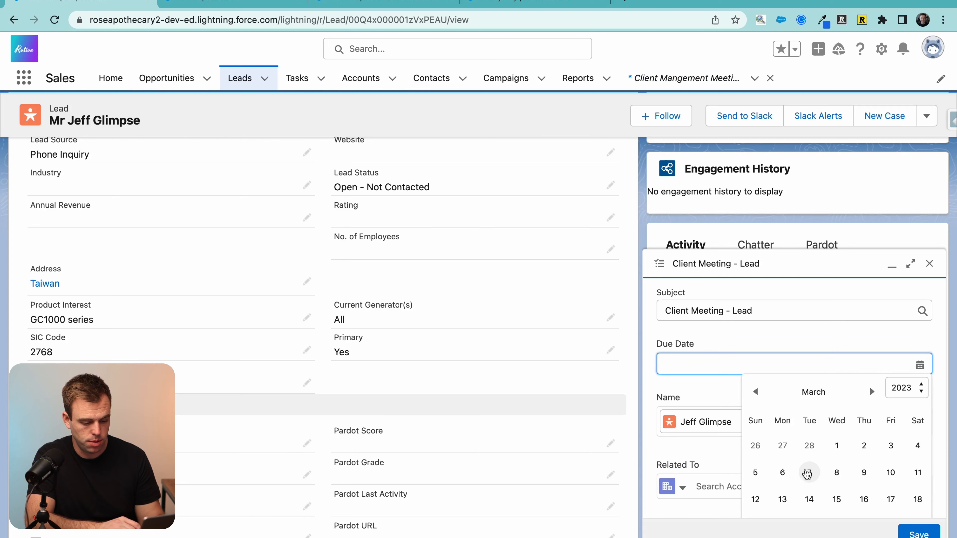
{"action": "left_click", "coordinate": [808, 472]}
{"action": "scroll", "coordinate": [818, 443], "scroll_direction": "down", "scroll_amount": 3}
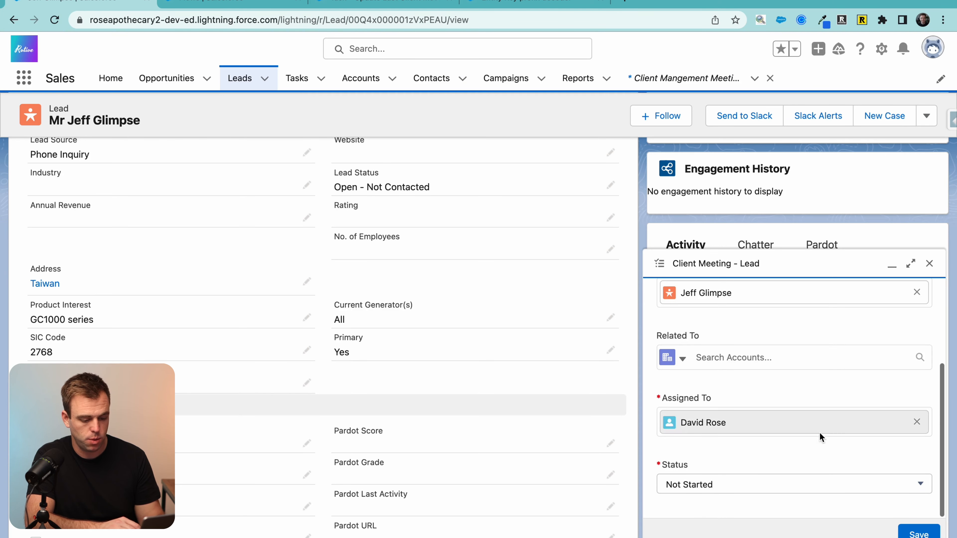
{"action": "left_click", "coordinate": [863, 486]}
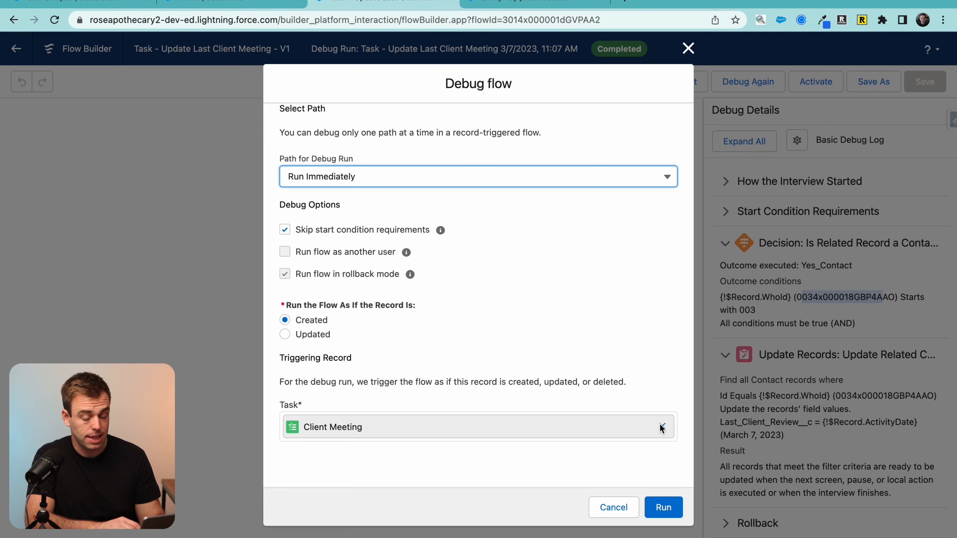
Replace the triggering record with the Client Meeting - Lead task and run the debug
{"action": "left_click", "coordinate": [661, 425]}
{"action": "left_click", "coordinate": [491, 461]}
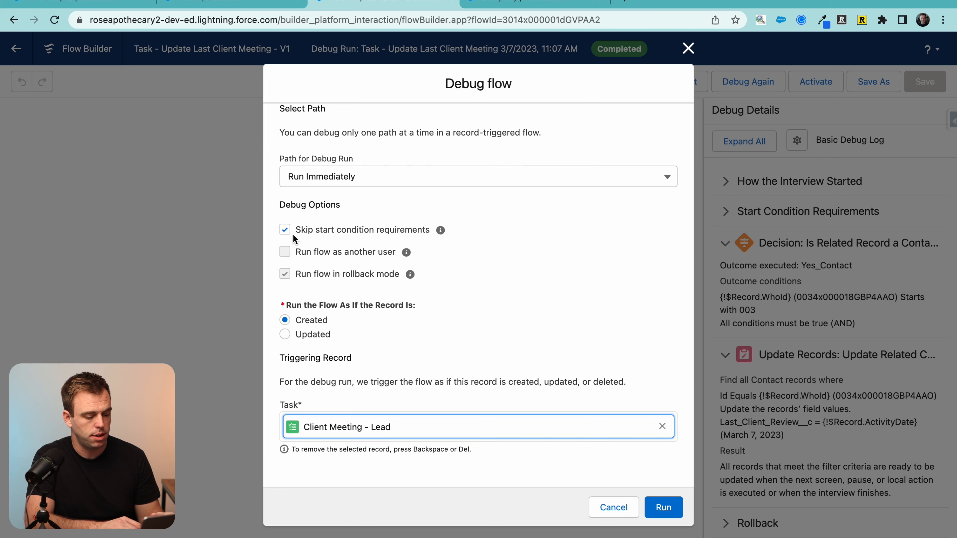
{"action": "left_click", "coordinate": [668, 504]}
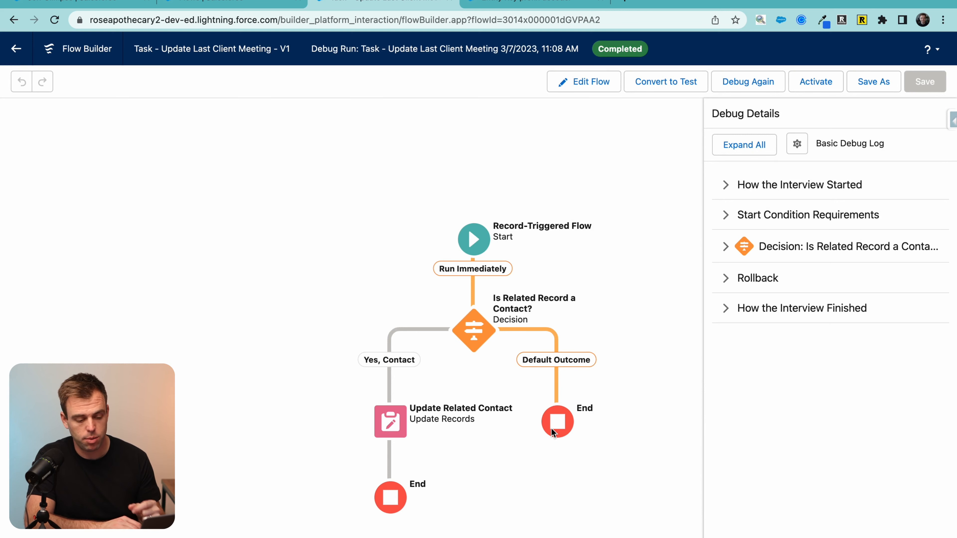
Examine the decision's debug details, comparing the lead's WhoId prefix with the 003 condition
{"action": "scroll", "coordinate": [706, 301], "scroll_direction": "down", "scroll_amount": 1}
{"action": "left_click", "coordinate": [768, 244]}
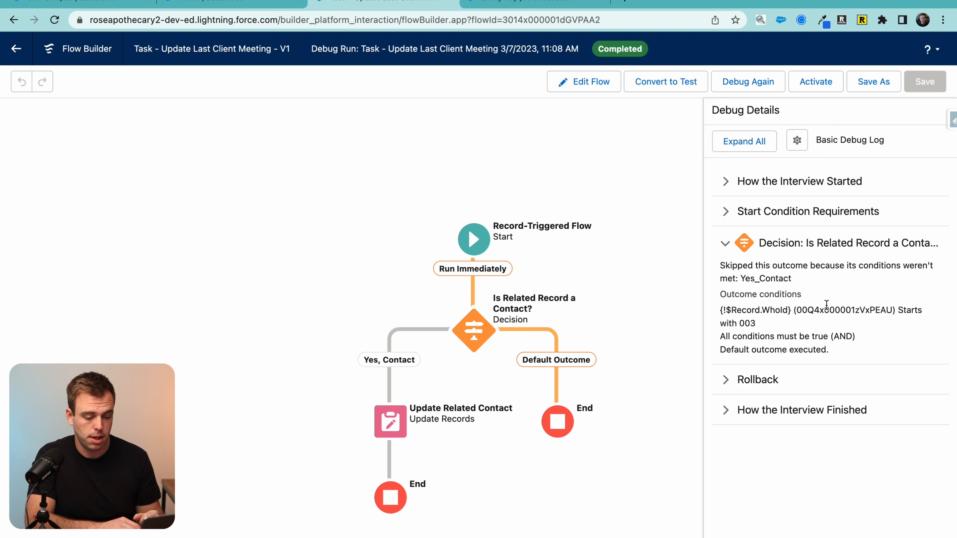
{"action": "left_click_drag", "start_coordinate": [797, 309], "coordinate": [830, 307]}
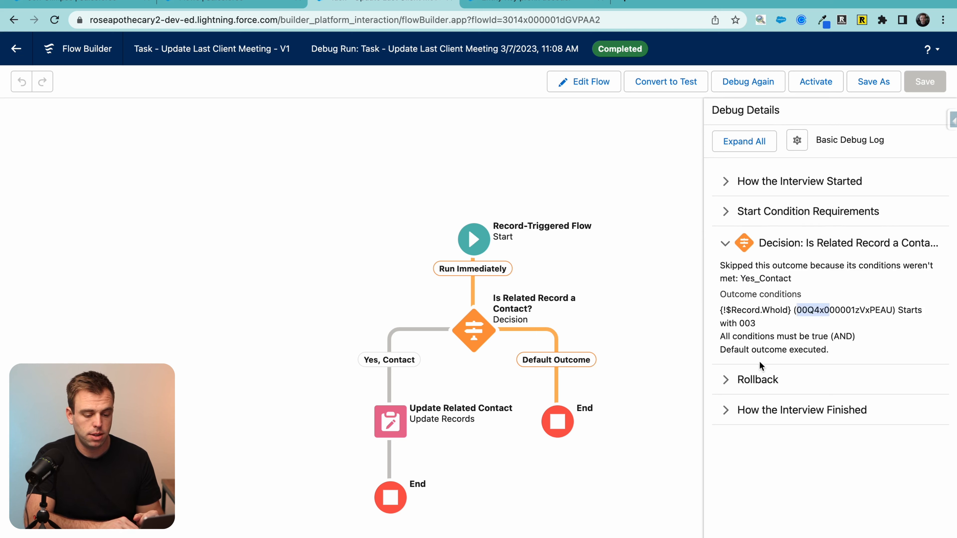
{"action": "left_click_drag", "start_coordinate": [793, 310], "coordinate": [813, 309]}
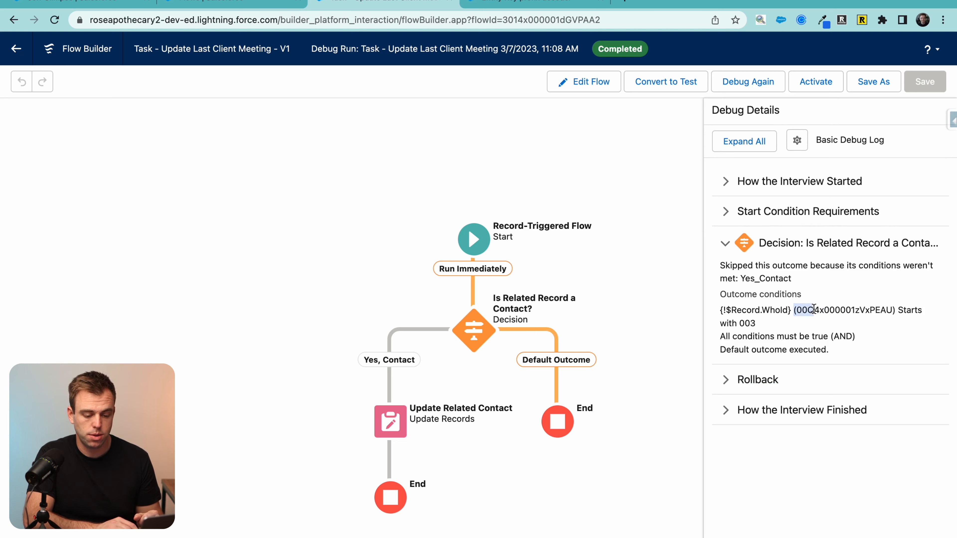
{"action": "left_click_drag", "start_coordinate": [740, 322], "coordinate": [749, 317]}
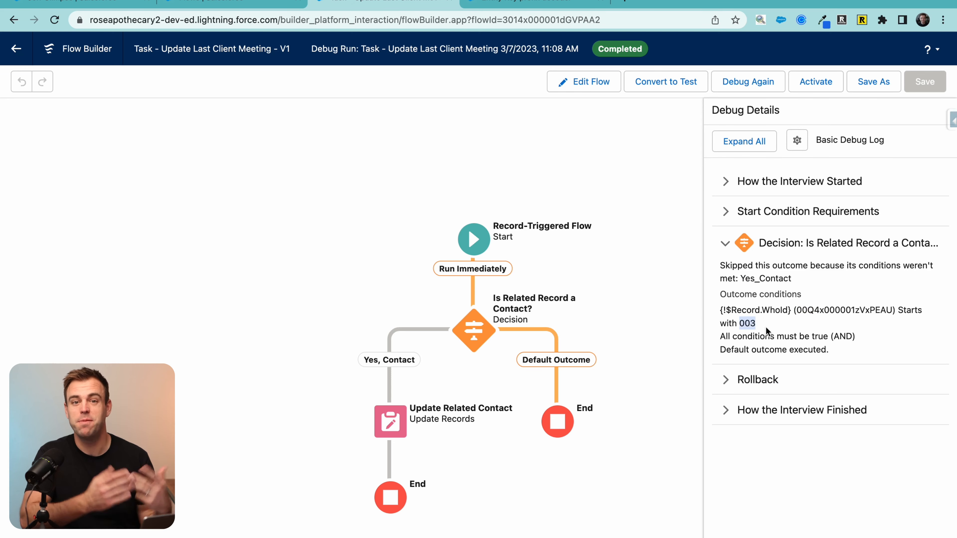
Activate the flow and start a new task on the contact record
{"action": "left_click", "coordinate": [816, 82]}
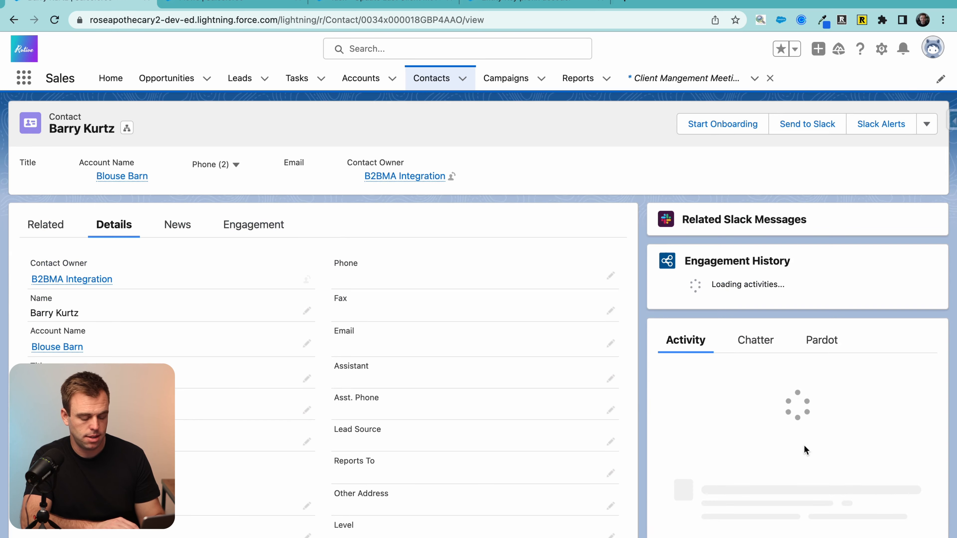
{"action": "scroll", "coordinate": [831, 455], "scroll_direction": "down", "scroll_amount": 1}
{"action": "scroll", "coordinate": [830, 453], "scroll_direction": "down", "scroll_amount": 5}
{"action": "left_click", "coordinate": [678, 294]}
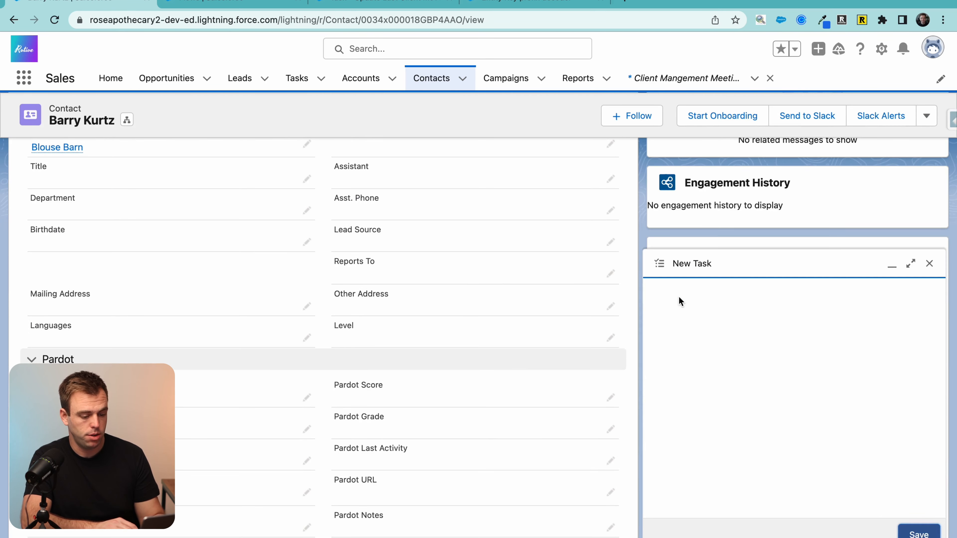
Give the new task the subject Client Meeting, the due date March 10, 2023 and the status Completed, and save it
{"action": "type", "text": "CLient"}
{"action": "key", "text": "BackSpace"}
{"action": "key", "text": "BackSpace"}
{"action": "key", "text": "BackSpace"}
{"action": "key", "text": "BackSpace"}
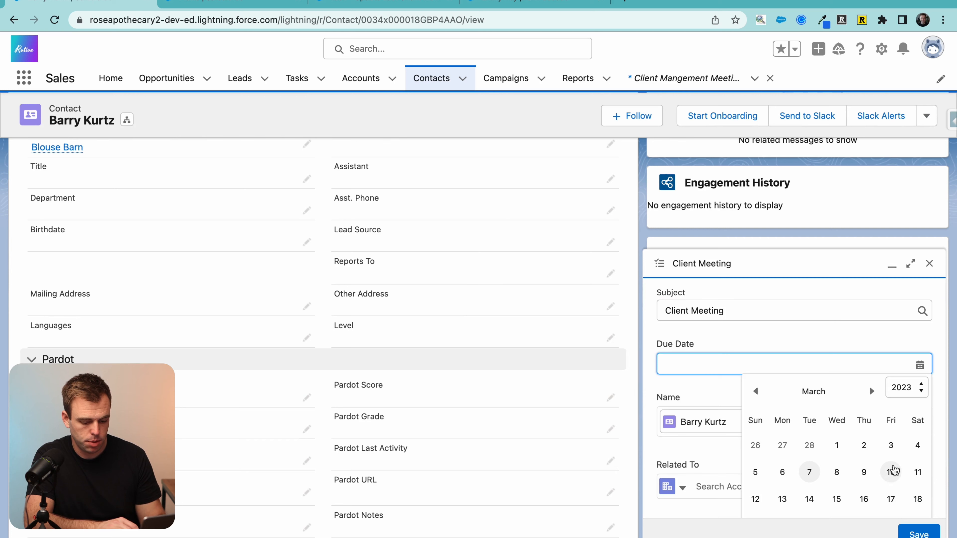
{"action": "left_click", "coordinate": [891, 472]}
{"action": "scroll", "coordinate": [849, 391], "scroll_direction": "down", "scroll_amount": 4}
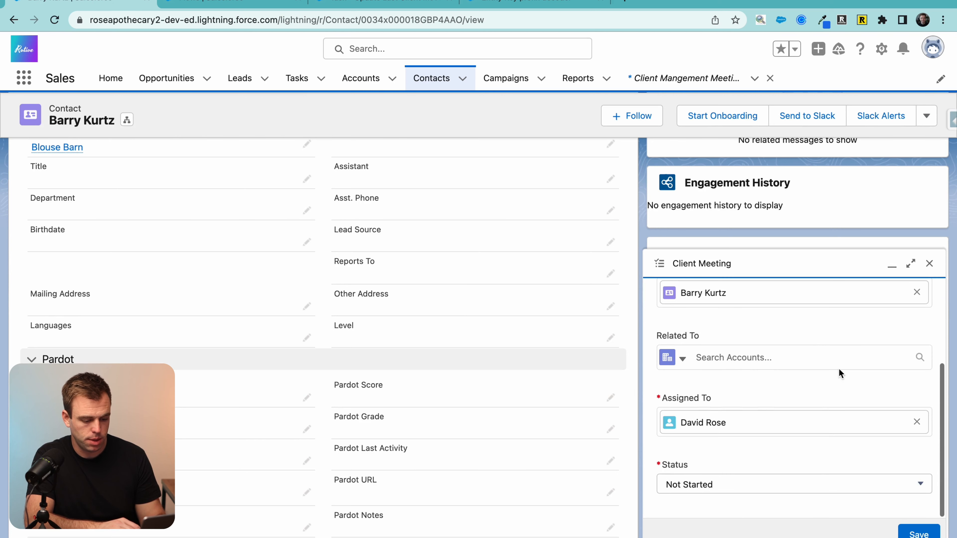
{"action": "left_click", "coordinate": [812, 484]}
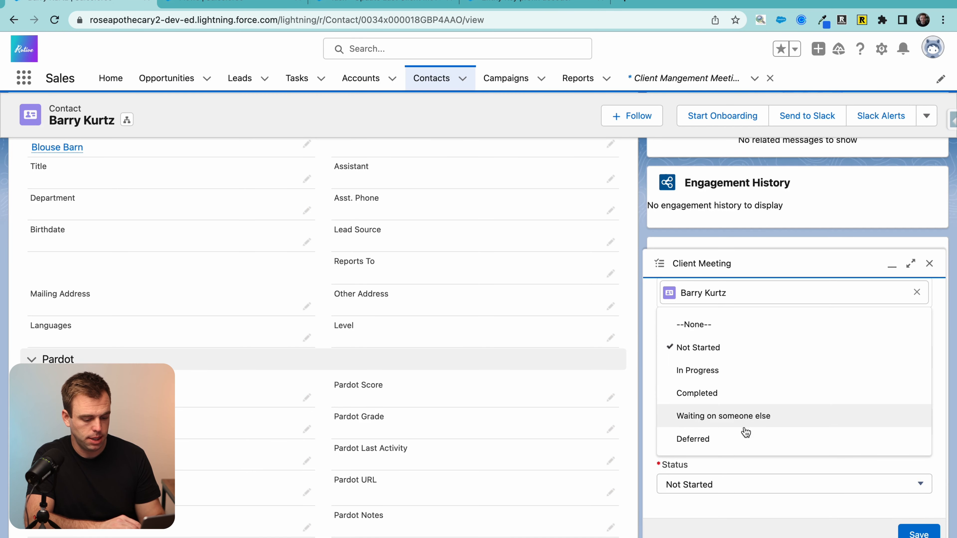
{"action": "left_click", "coordinate": [697, 393]}
{"action": "left_click", "coordinate": [912, 533]}
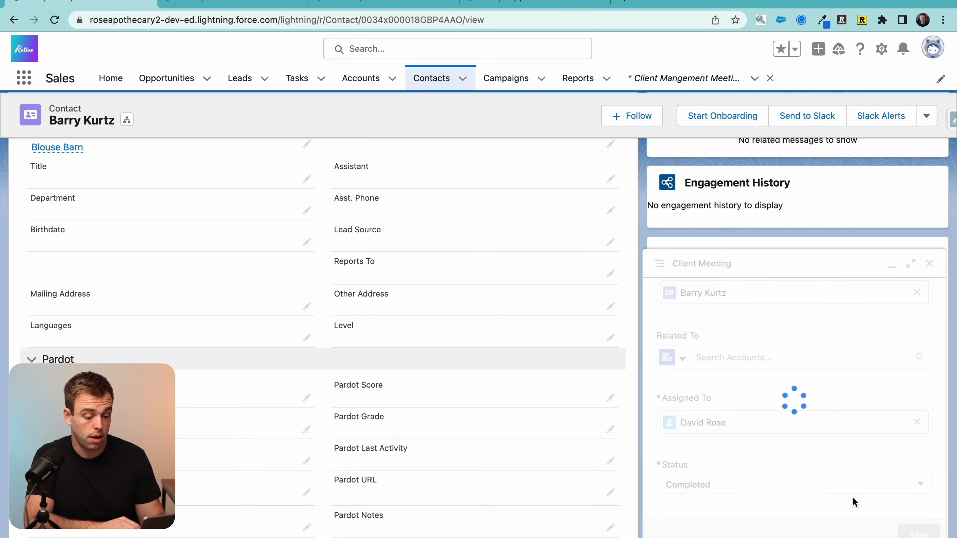
Check the contact's Last Client Review field after saving the Client Meeting task
{"action": "scroll", "coordinate": [171, 310], "scroll_direction": "up", "scroll_amount": 2}
{"action": "left_click_drag", "start_coordinate": [145, 314], "coordinate": [39, 308]}
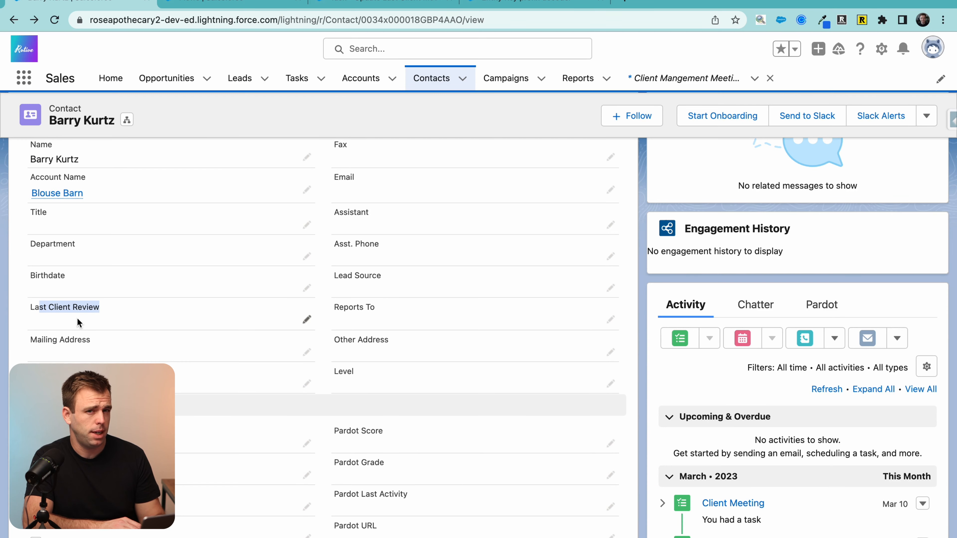
{"action": "left_click", "coordinate": [111, 306]}
{"action": "scroll", "coordinate": [660, 463], "scroll_direction": "down", "scroll_amount": 2}
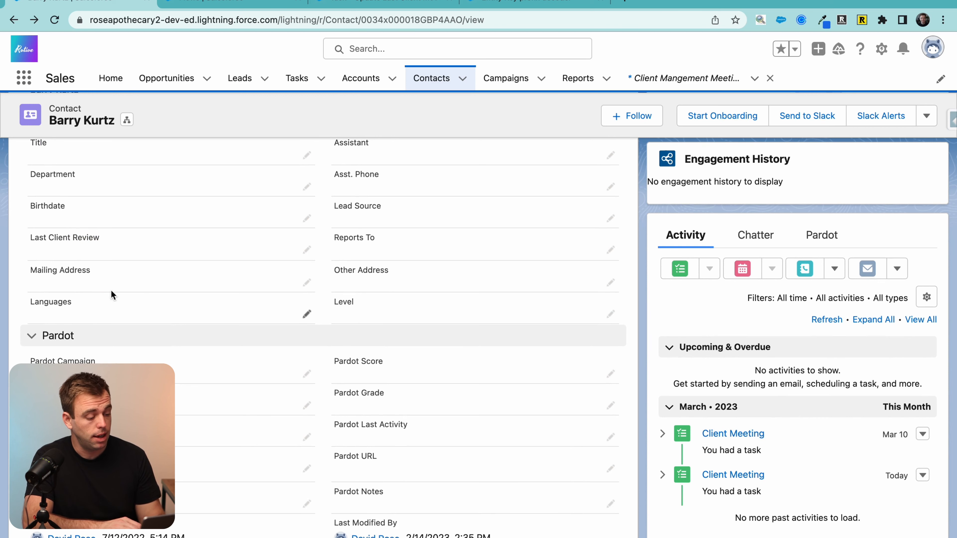
{"action": "left_click_drag", "start_coordinate": [100, 237], "coordinate": [29, 238]}
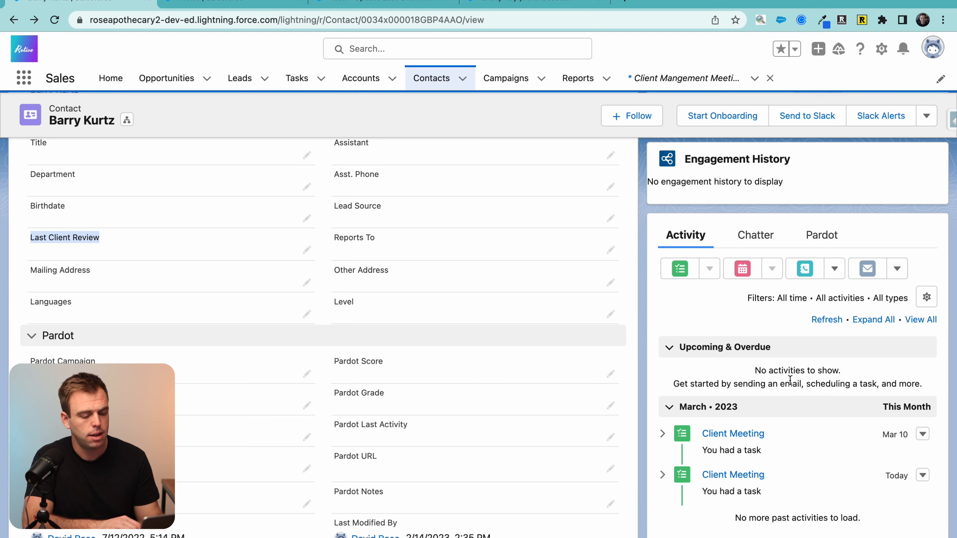
Start another task on the contact with the subject Client Review and the due date March 7, 2023
{"action": "left_click", "coordinate": [682, 275]}
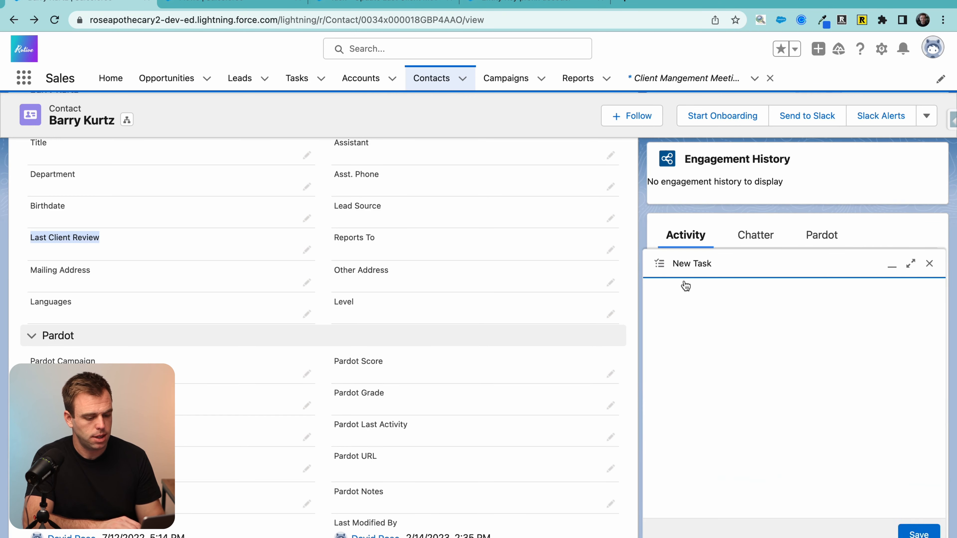
{"action": "type", "text": "Client Review"}
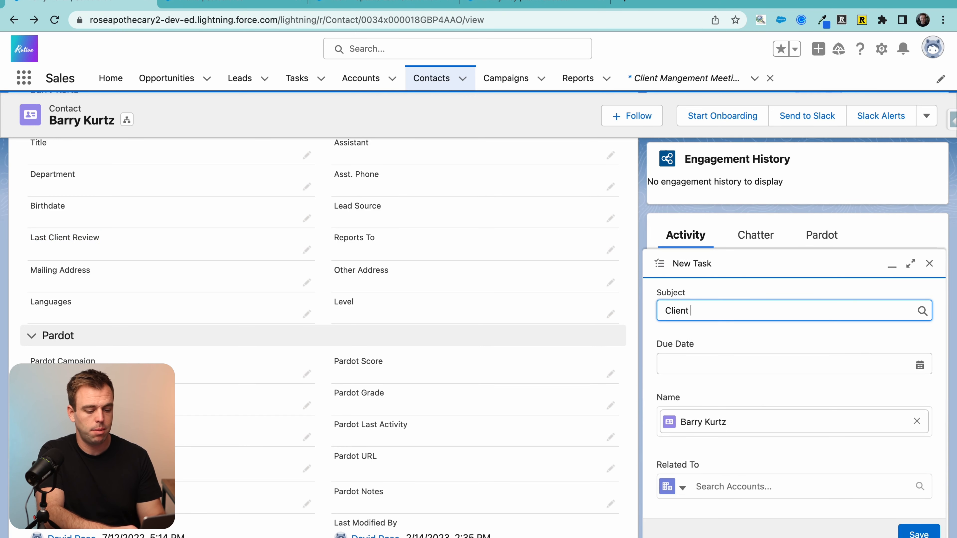
{"action": "left_click", "coordinate": [734, 363]}
{"action": "left_click", "coordinate": [809, 472]}
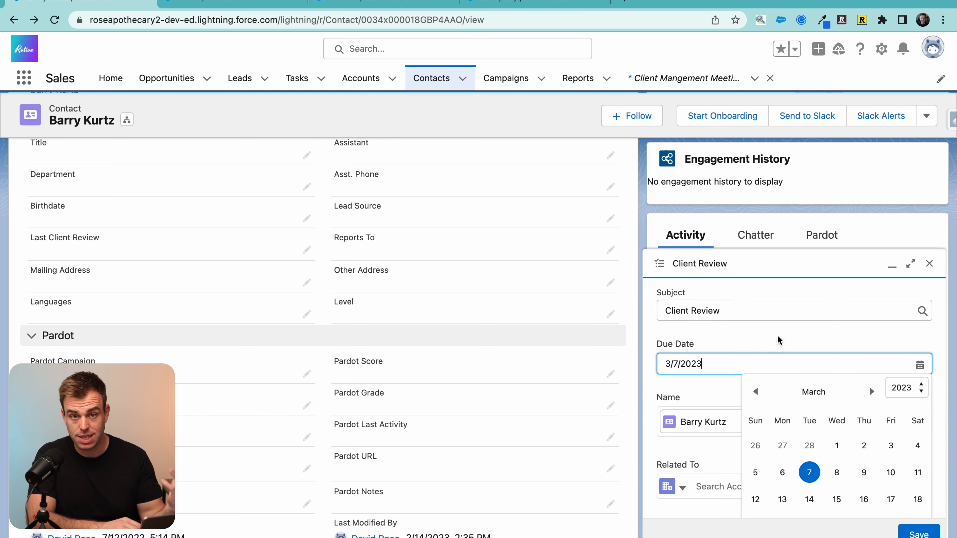
{"action": "left_click", "coordinate": [769, 338]}
Set the Client Review task's status to Completed, save it and check the contact's Last Client Review field
{"action": "scroll", "coordinate": [771, 393], "scroll_direction": "down", "scroll_amount": 3}
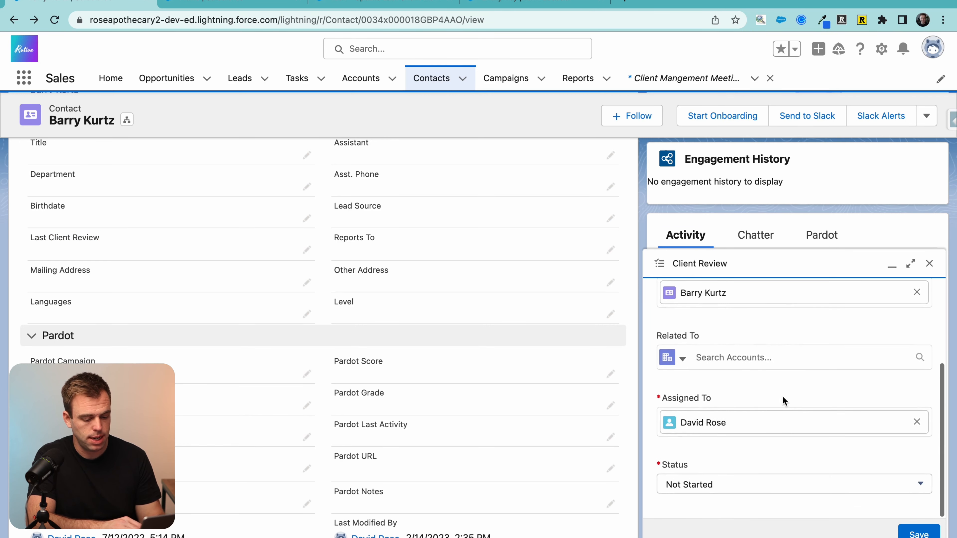
{"action": "scroll", "coordinate": [779, 452], "scroll_direction": "down", "scroll_amount": 2}
{"action": "left_click", "coordinate": [755, 485]}
{"action": "left_click", "coordinate": [748, 486]}
{"action": "left_click", "coordinate": [745, 488]}
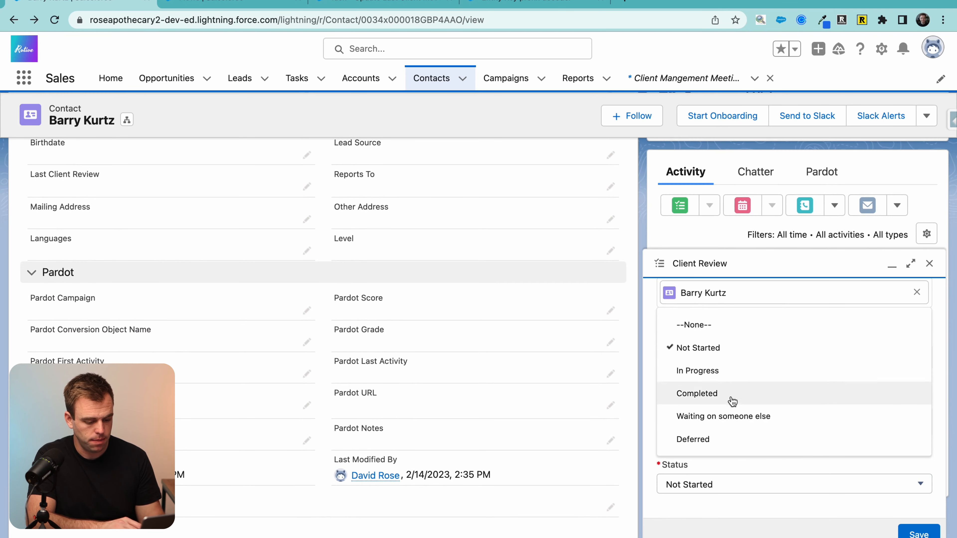
{"action": "left_click", "coordinate": [722, 393]}
{"action": "left_click", "coordinate": [919, 534]}
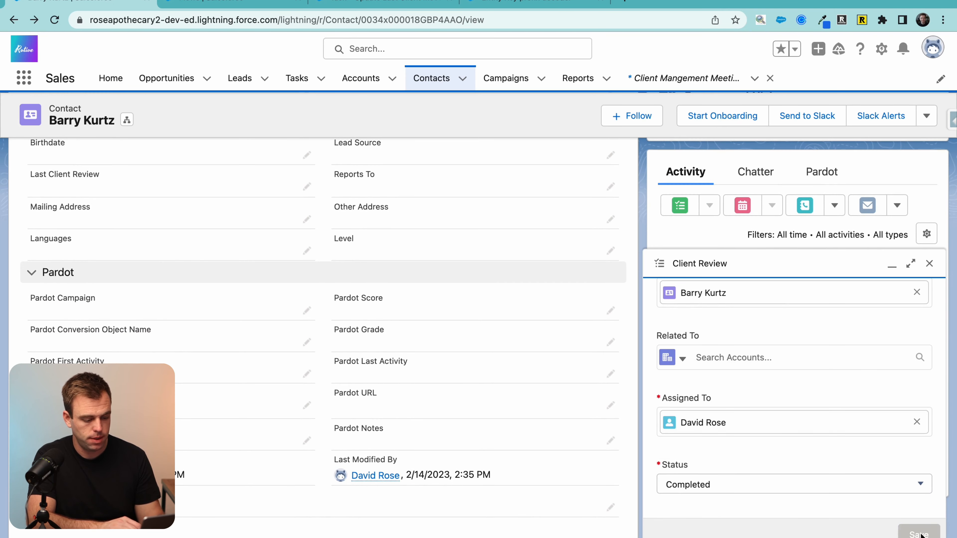
{"action": "left_click_drag", "start_coordinate": [68, 188], "coordinate": [33, 191]}
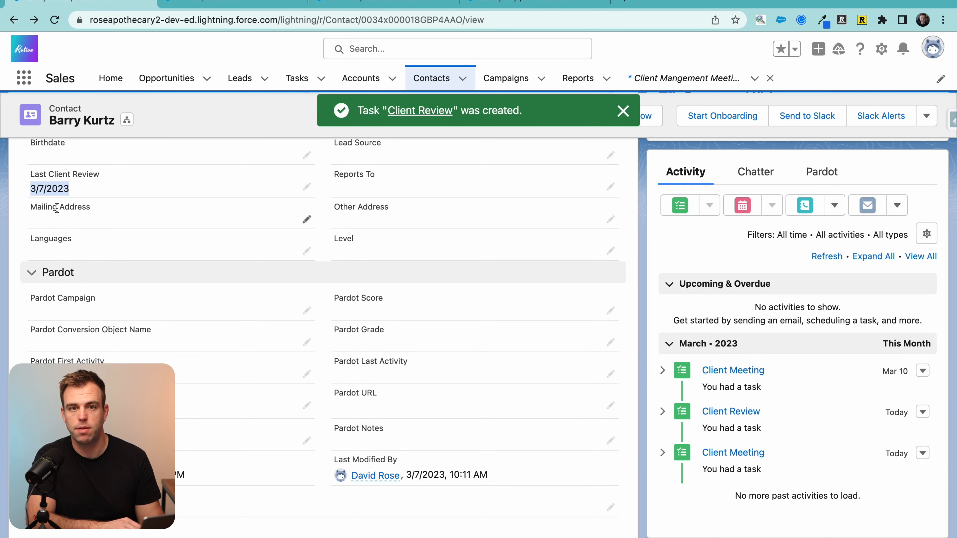
{"action": "scroll", "coordinate": [780, 462], "scroll_direction": "up", "scroll_amount": 1}
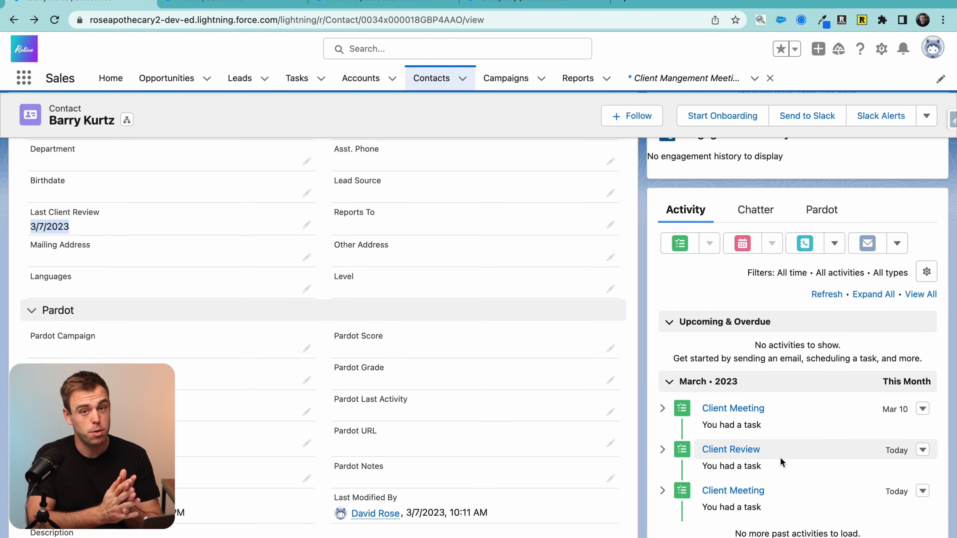